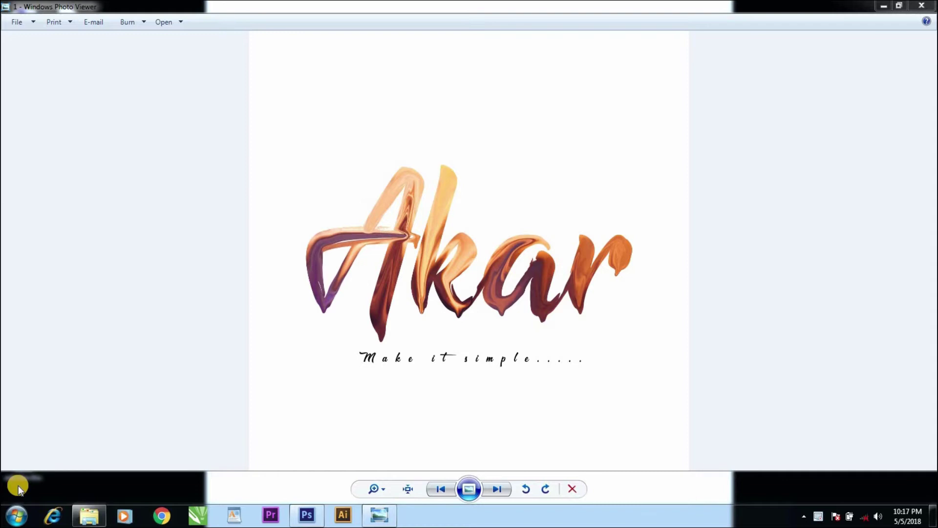
- View the next two finished Akar logo images as examples of the paint text effect
left_click(491, 493)
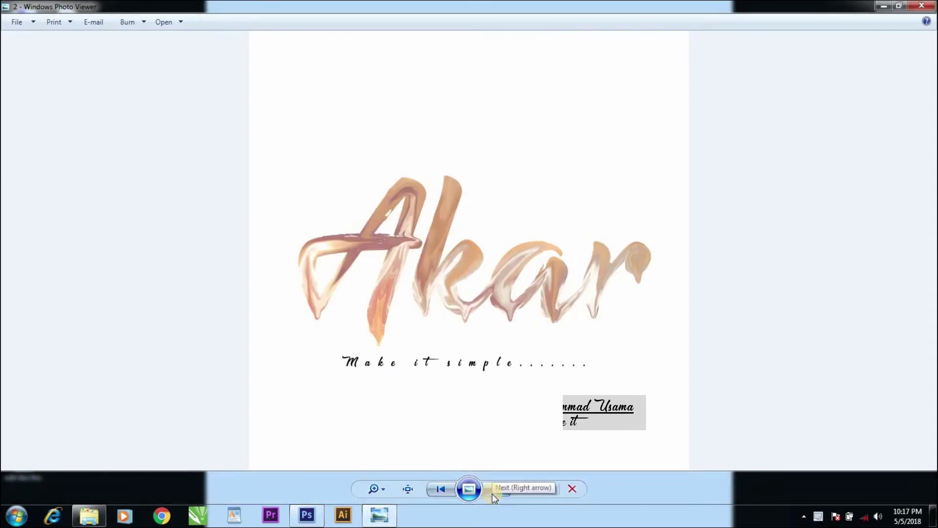
left_click(492, 494)
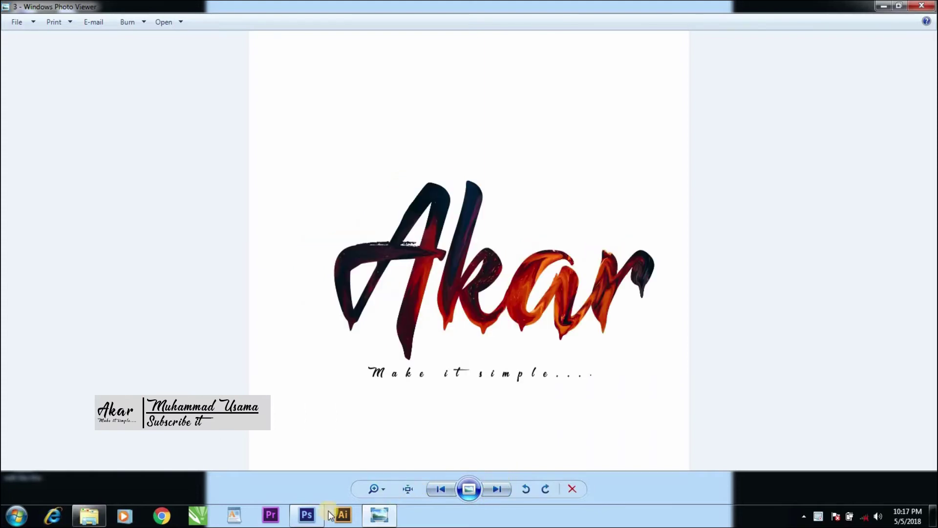
- Switch to Photoshop and create a 1920 × 1080 pixel document named Paint 1 with a white background
left_click(307, 515)
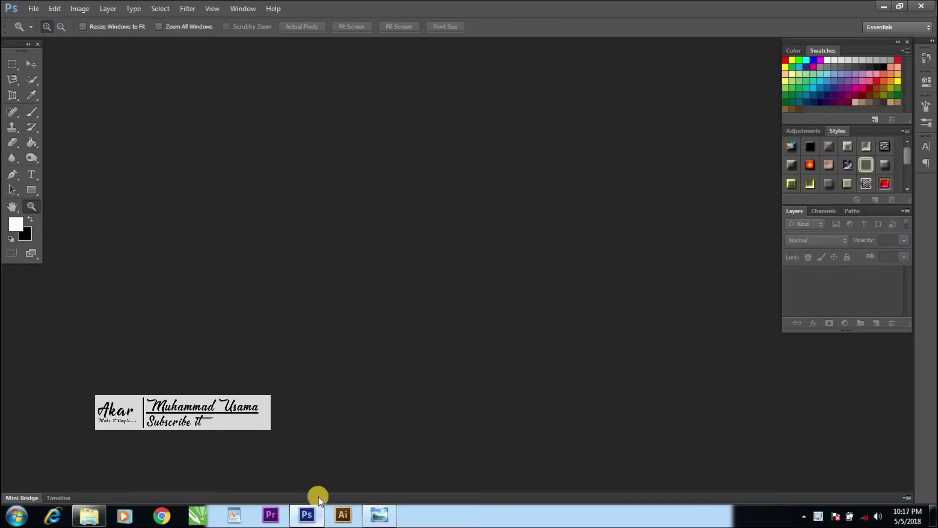
left_click(31, 9)
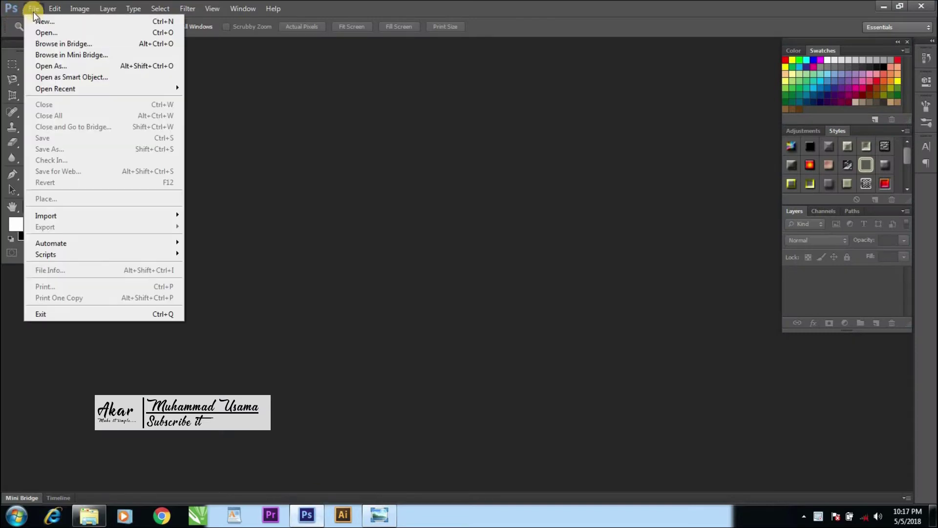
left_click(46, 22)
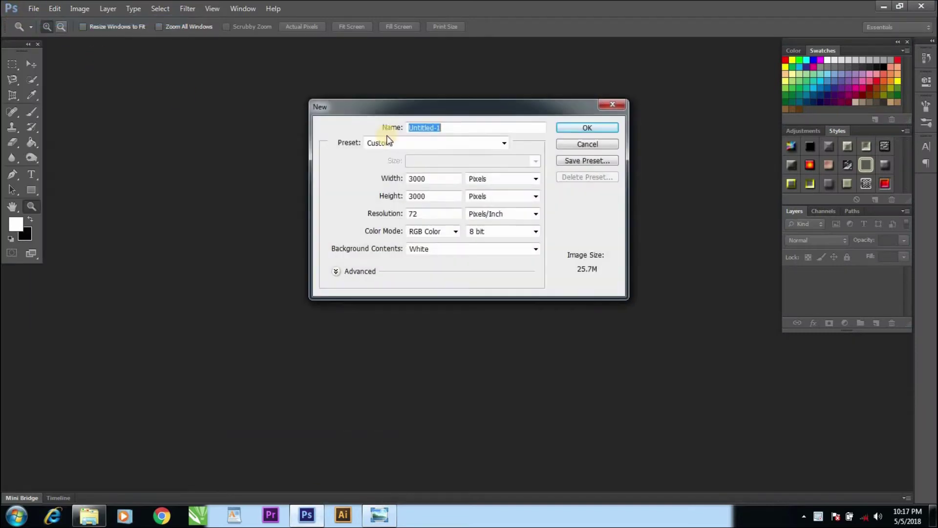
left_click(396, 178)
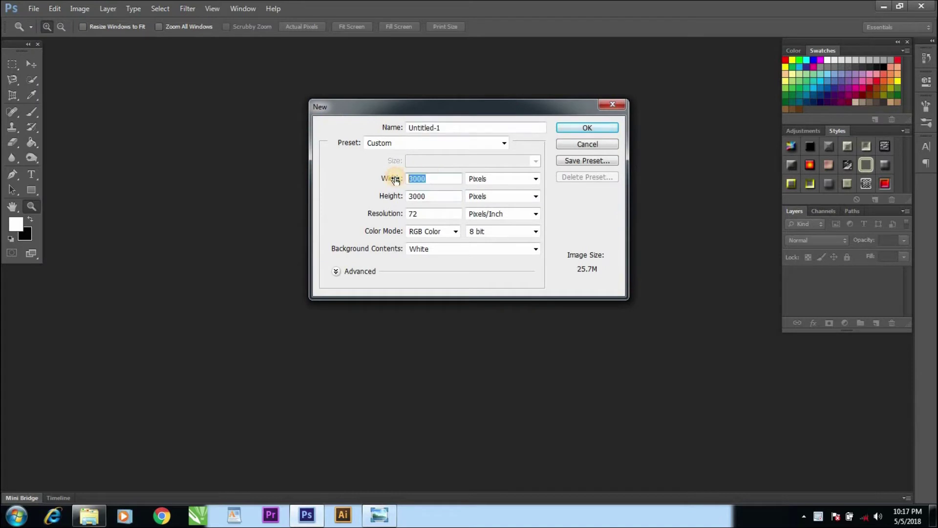
type("1920")
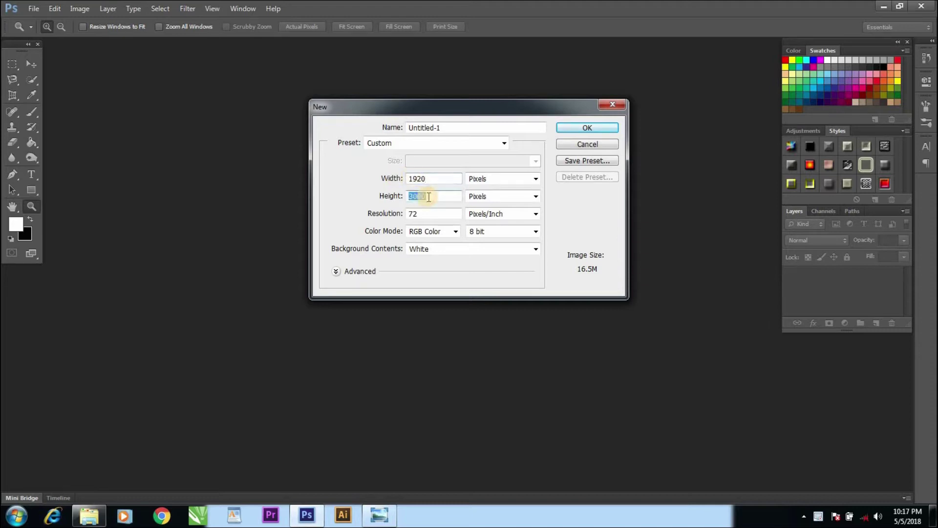
type("108")
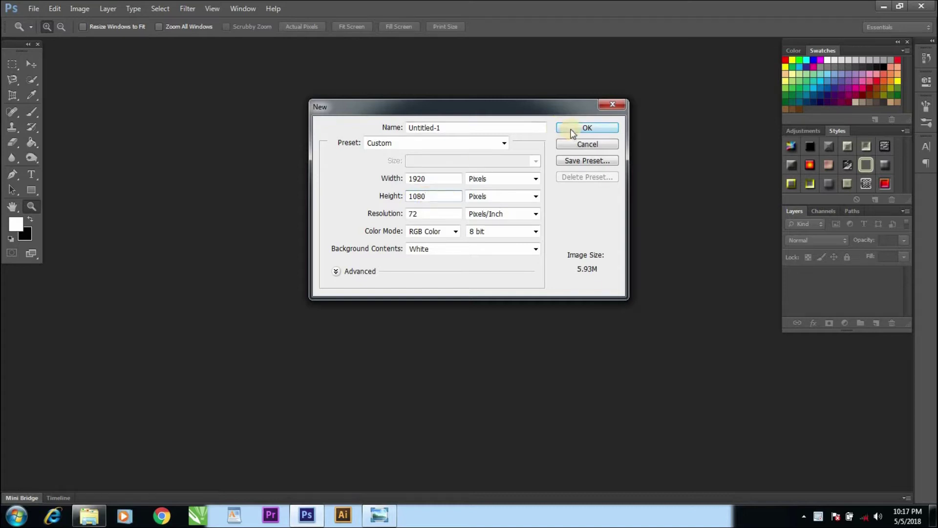
left_click(455, 129)
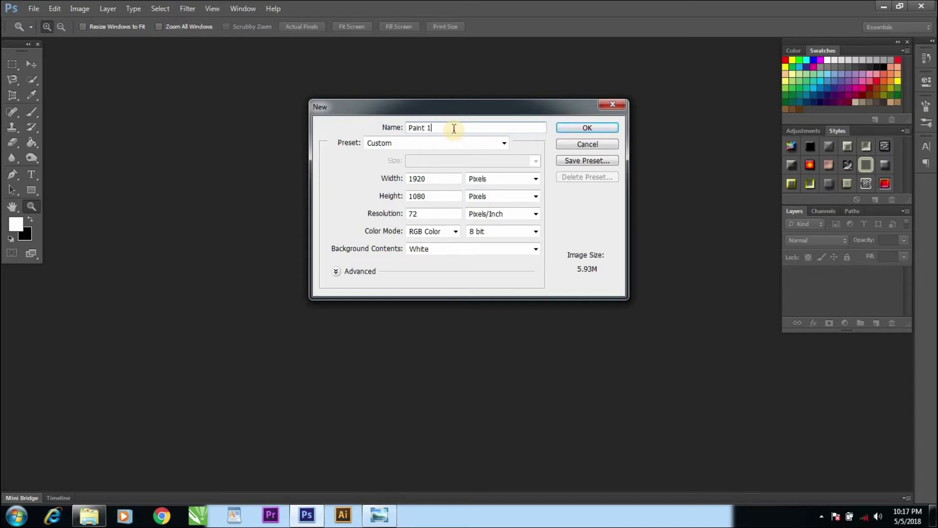
left_click(593, 127)
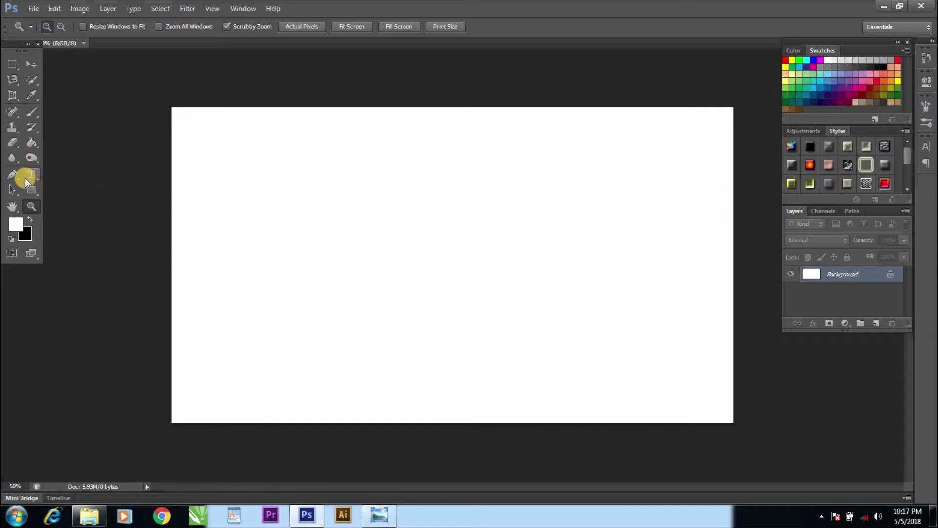
- Add the capital letter A as 72 pt text on the canvas, left of its centre
left_click(31, 174)
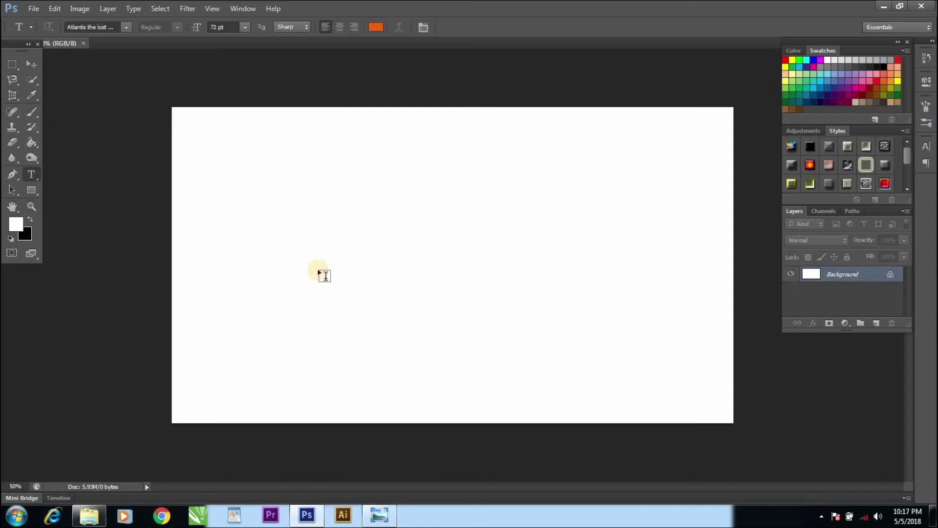
left_click(309, 264)
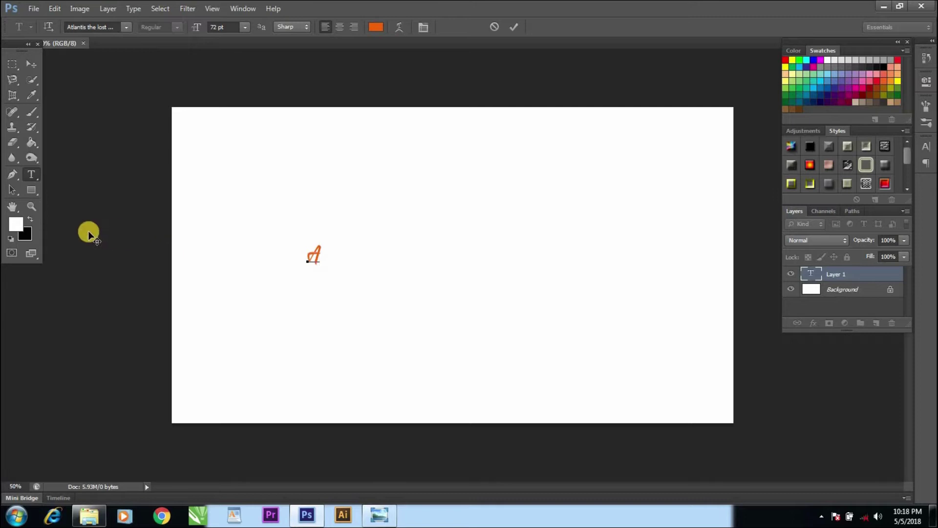
left_click(376, 27)
left_click(314, 134)
left_click(572, 126)
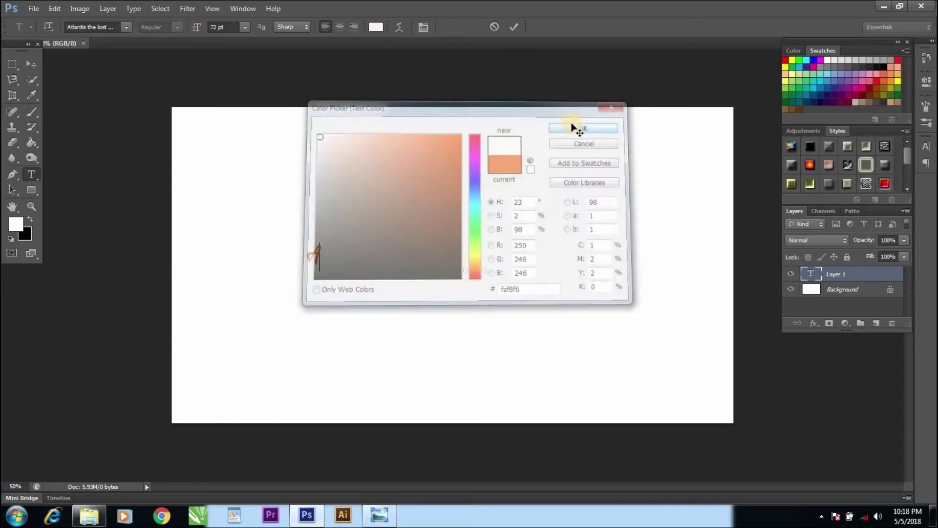
left_click(518, 28)
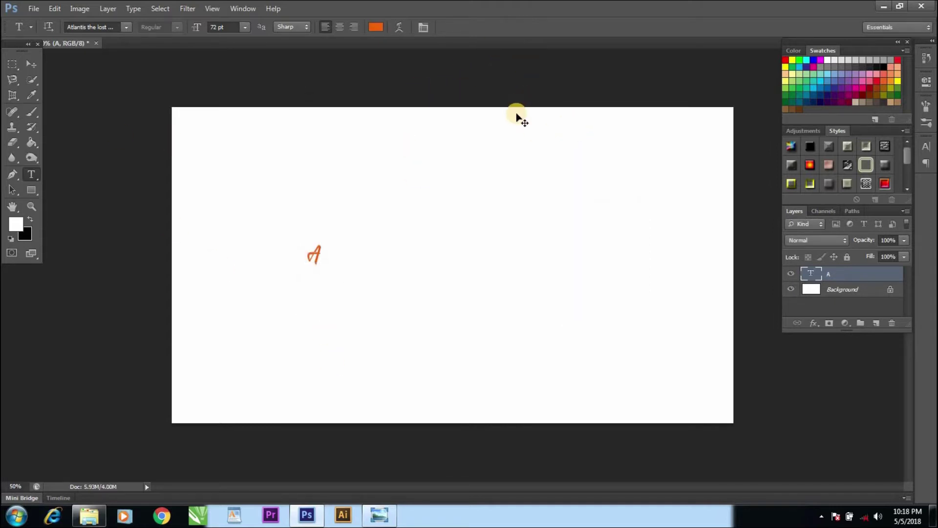
key("ctrl+t")
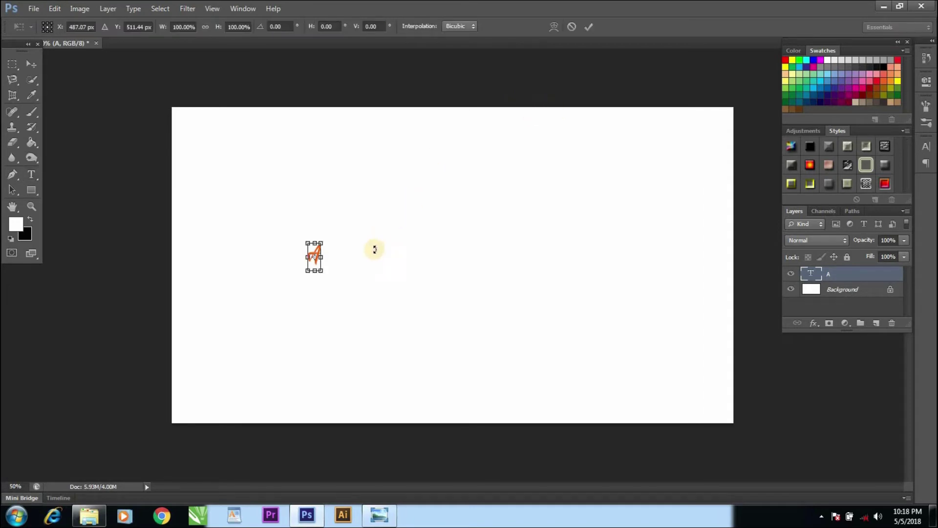
left_click_drag(324, 243, 462, 159)
left_click(391, 220)
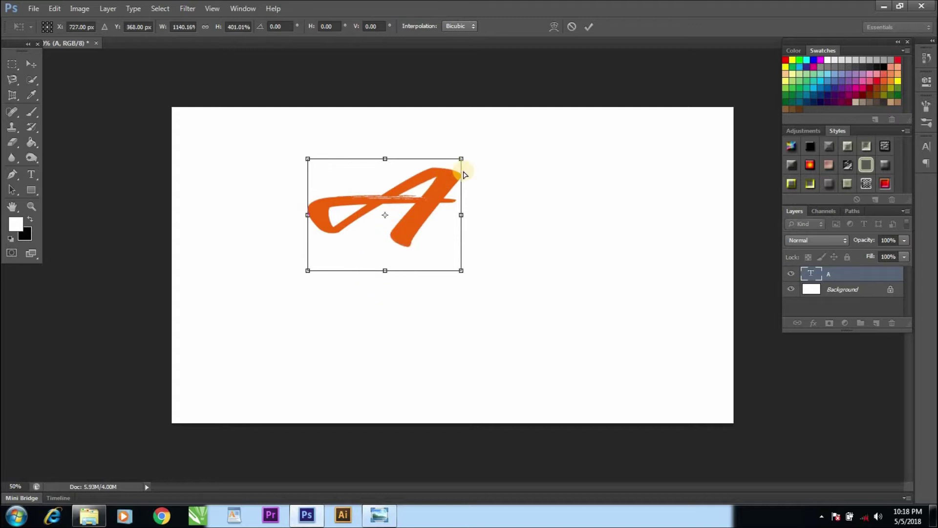
left_click_drag(464, 174, 467, 182)
left_click(30, 63)
left_click(460, 200)
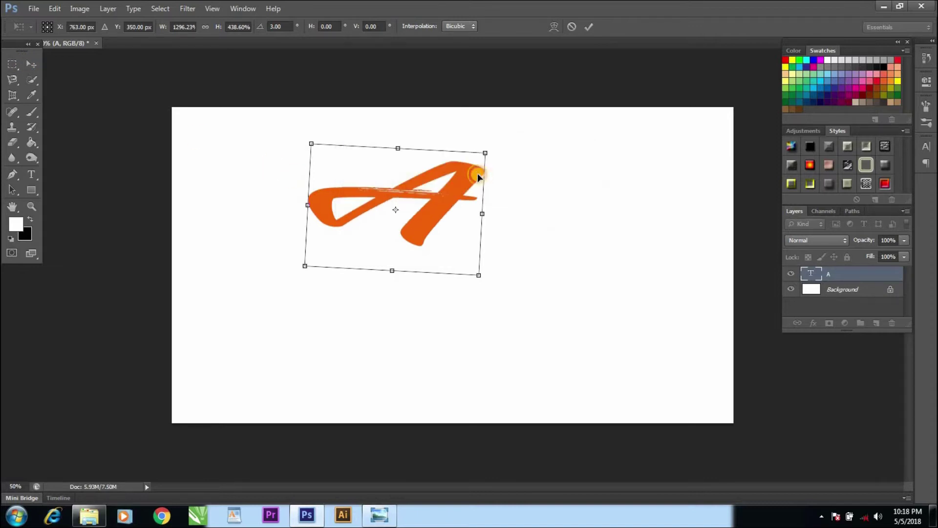
left_click(572, 27)
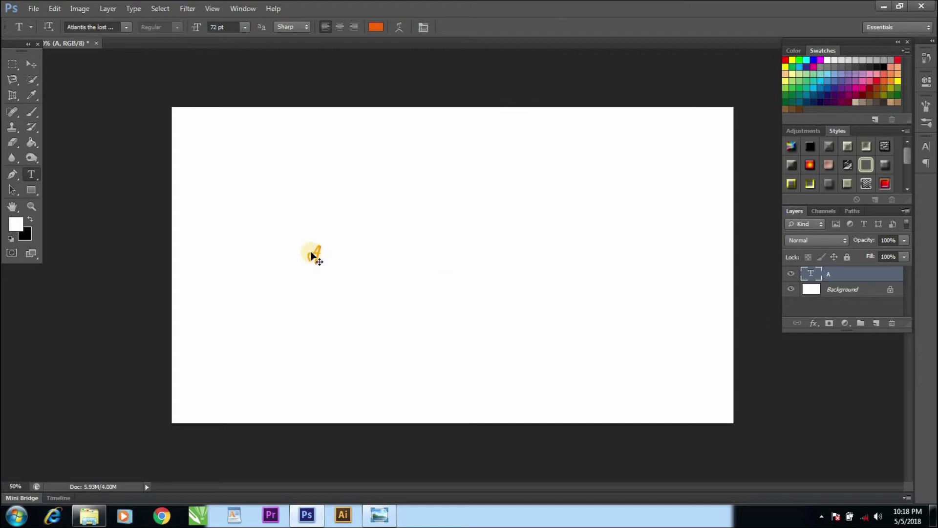
- Free-transform the letter A to about 1045% width and 786% height, centred at about X 799, Y 588.5 px
key("ctrl+t")
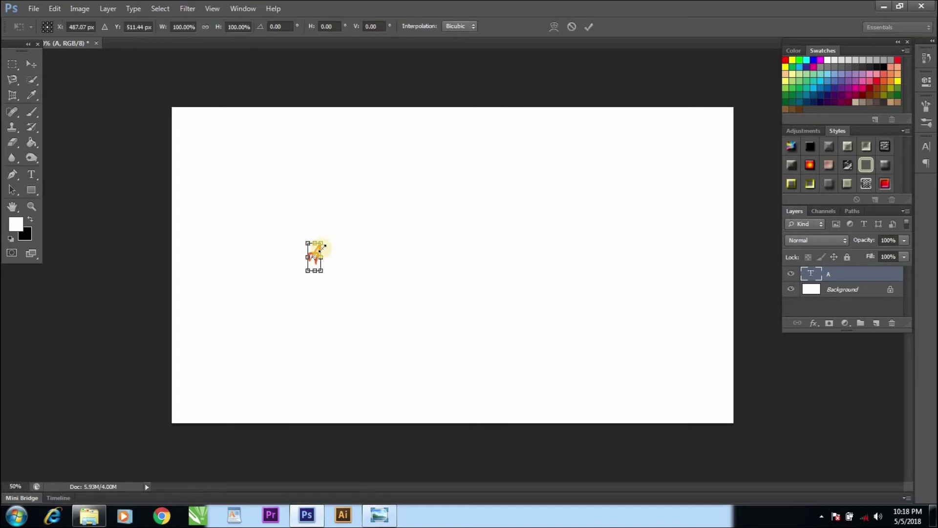
left_click_drag(324, 241, 416, 149)
left_click_drag(363, 242, 445, 332)
left_click_drag(457, 221, 566, 123)
left_click_drag(456, 268, 405, 298)
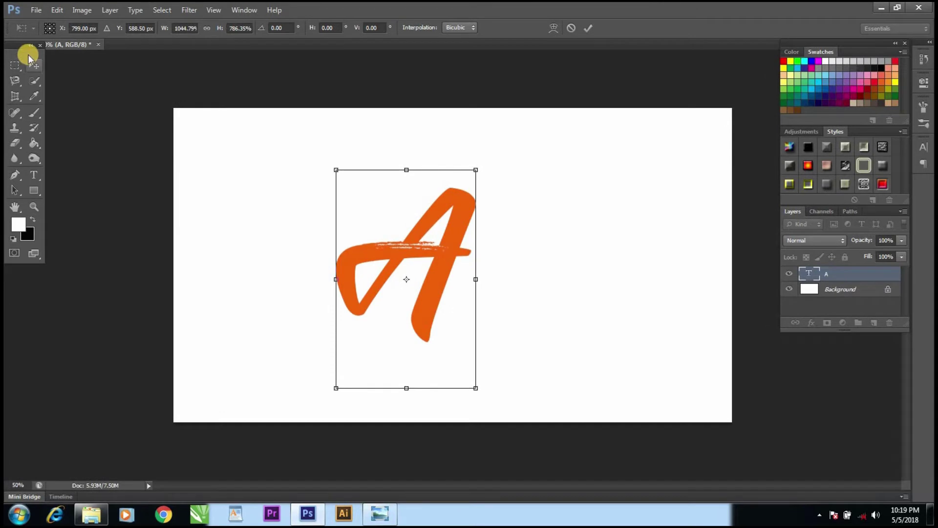
left_click(586, 30)
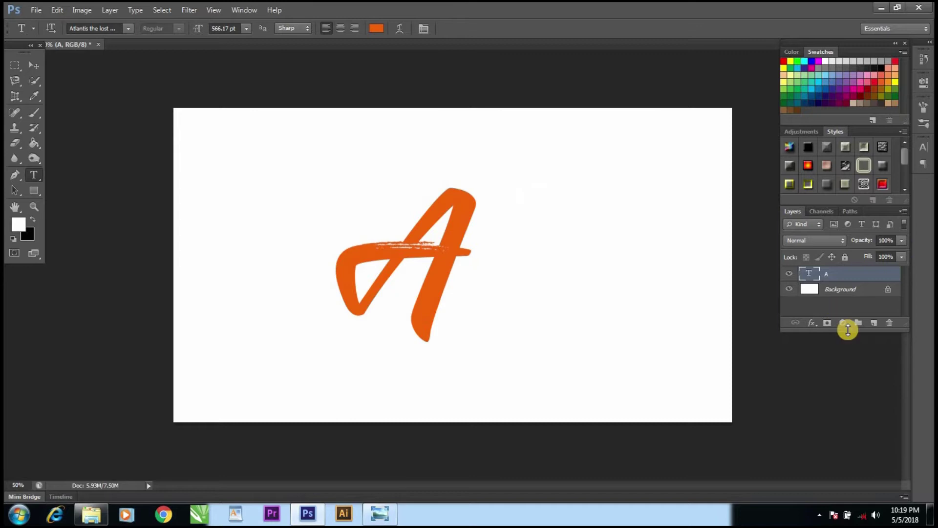
- Make the layer list taller, and open the Raw File (Utube) folder on drive D in Windows Explorer
left_click_drag(847, 331, 866, 490)
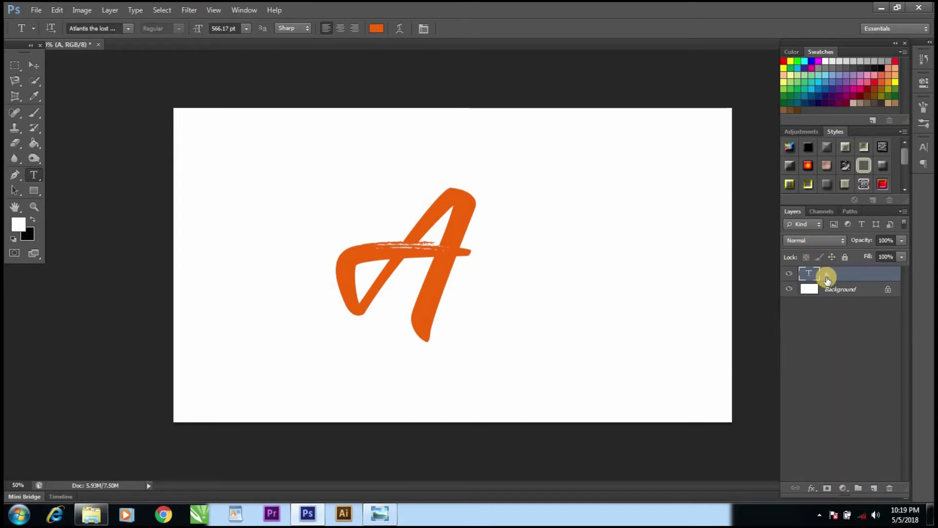
left_click(91, 516)
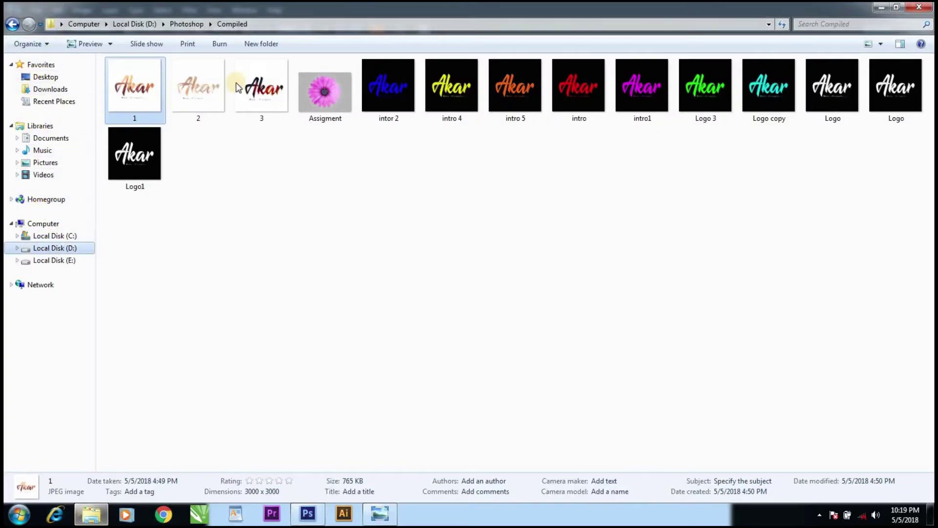
key("BackSpace")
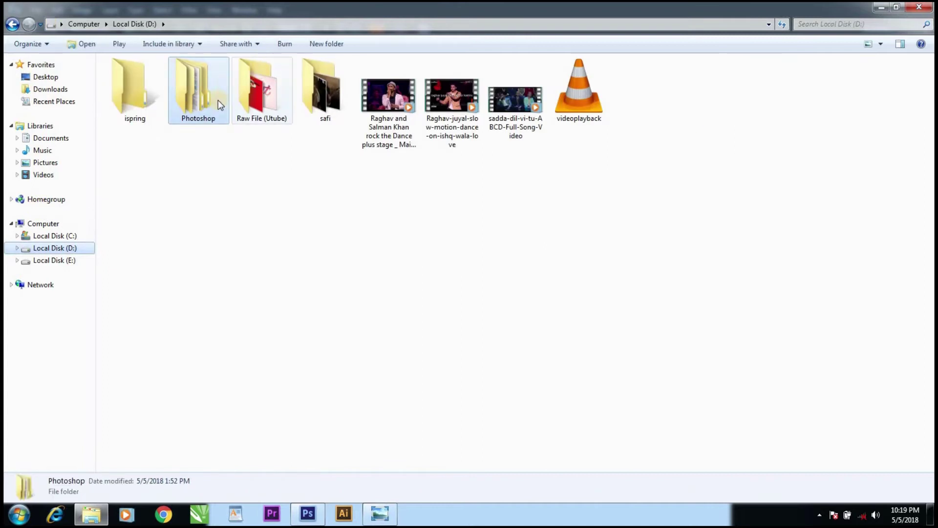
double_click(257, 88)
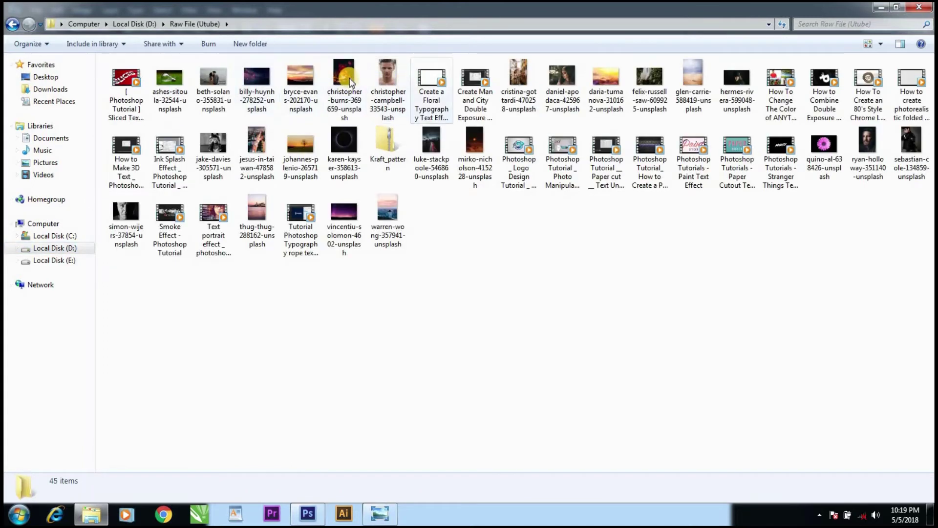
- Place the bonfire photo in the document over the letter A, scaled to about 29.3% width and 26.1% height
left_click(349, 78)
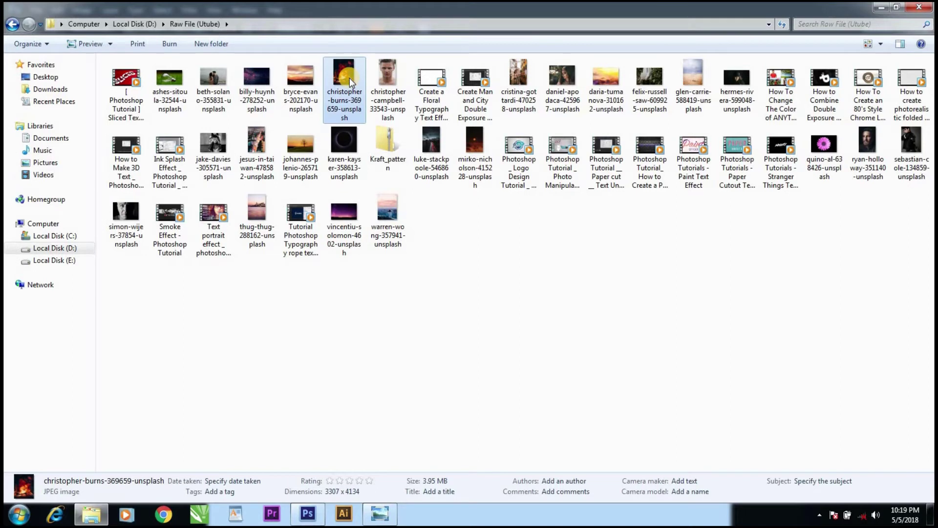
right_click(350, 78)
left_click_drag(347, 80, 371, 342)
left_click_drag(458, 330, 413, 330)
left_click_drag(541, 265, 575, 259)
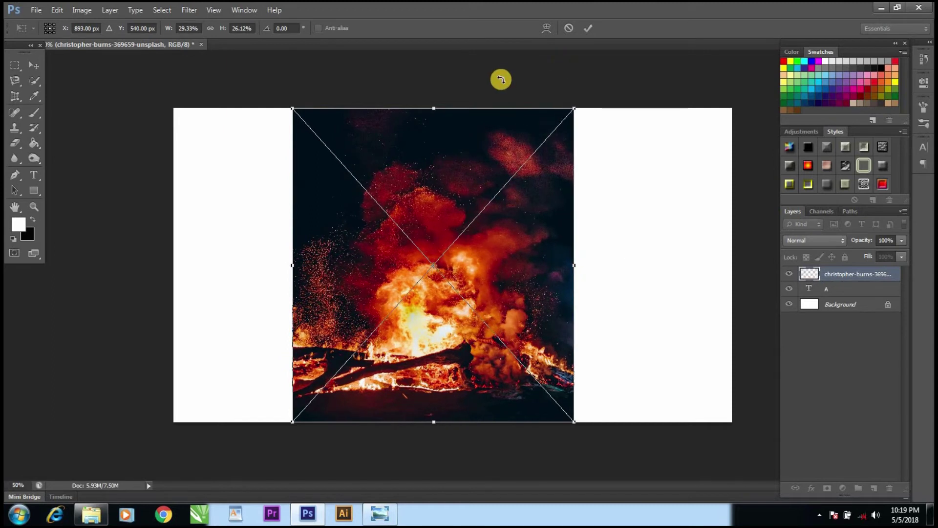
left_click(591, 27)
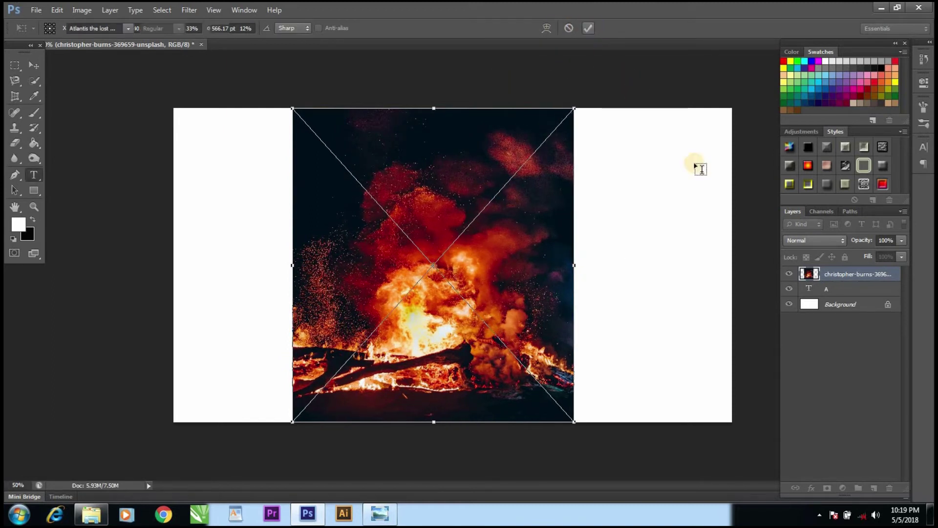
- Convert the A text layer to a smart object
left_click(809, 292)
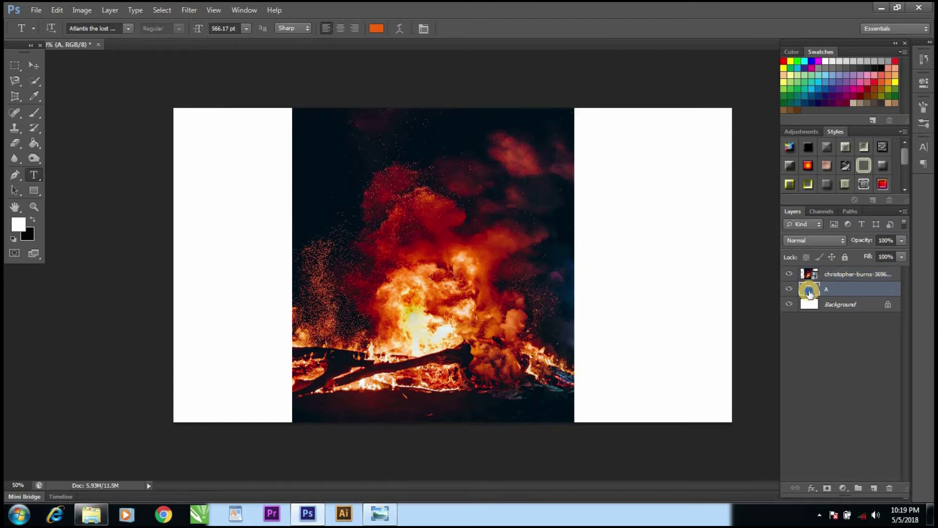
right_click(809, 291)
left_click(831, 297)
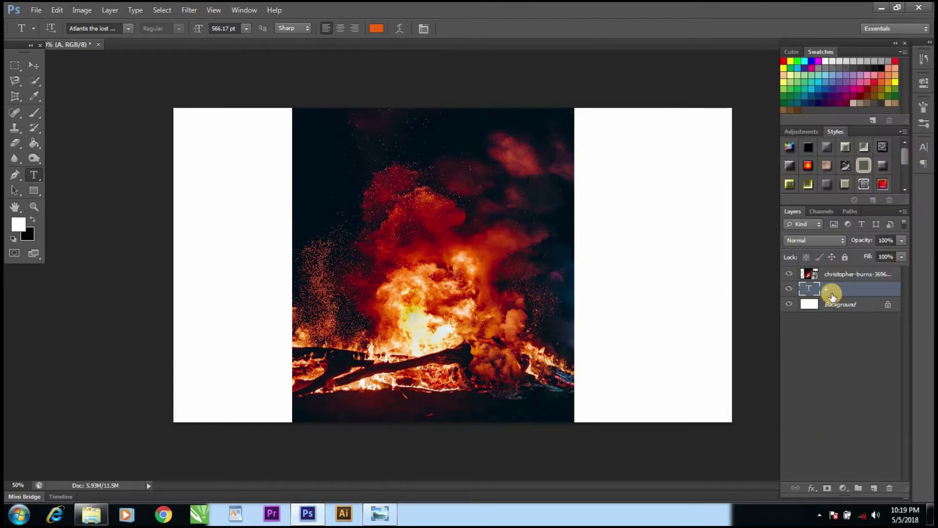
right_click(831, 292)
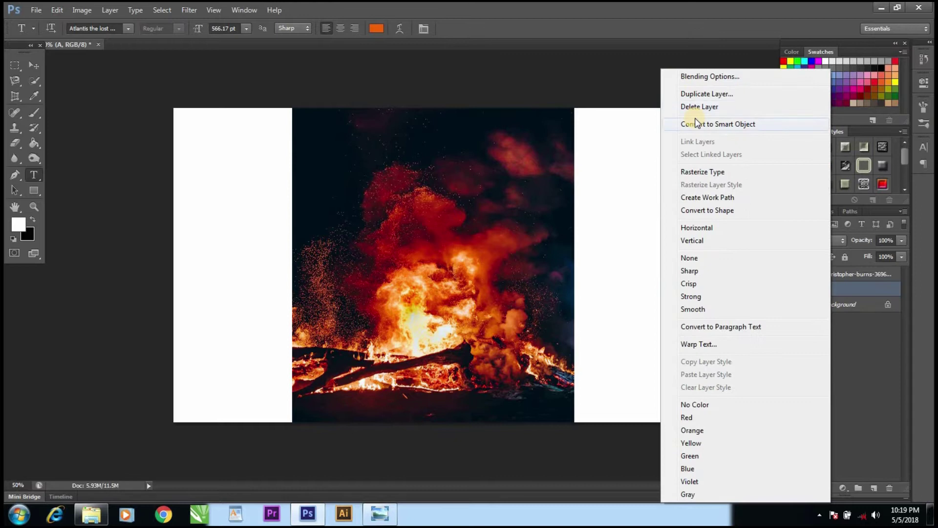
left_click(703, 126)
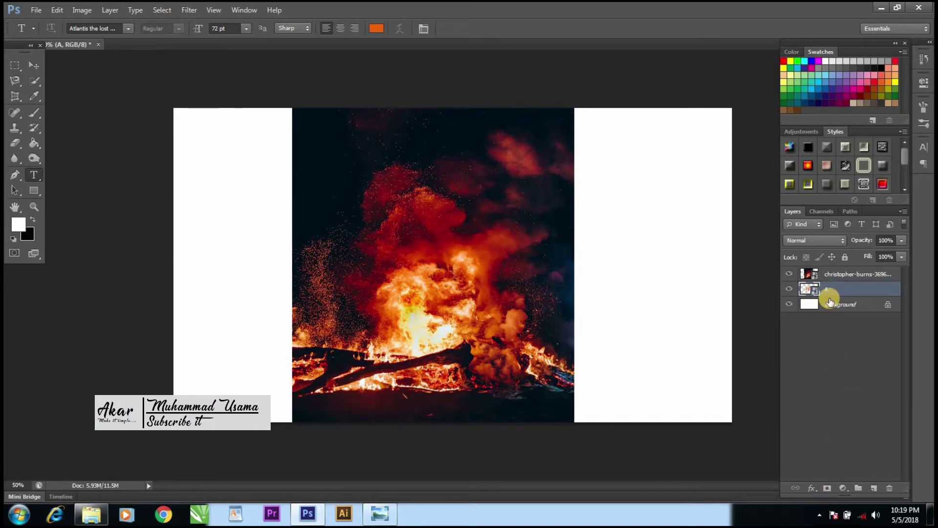
left_click(855, 274)
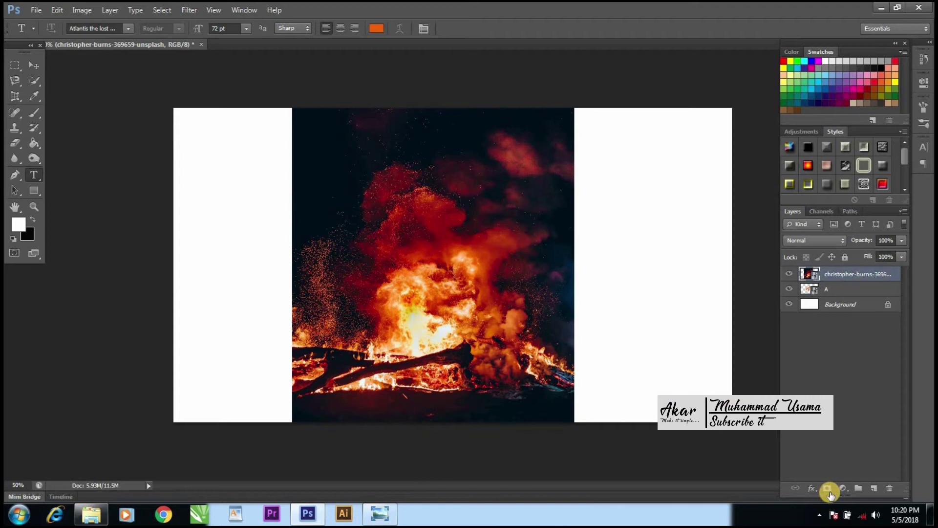
left_click(827, 490)
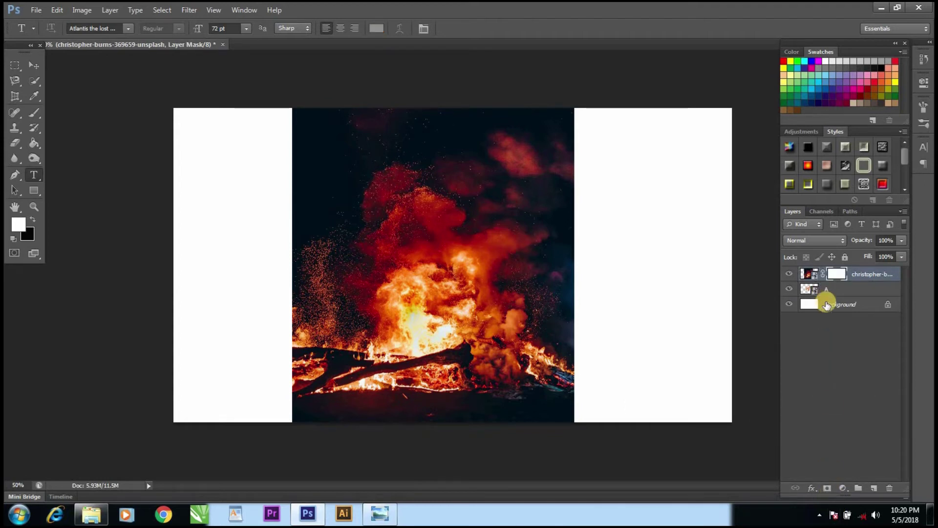
key("ctrl+z")
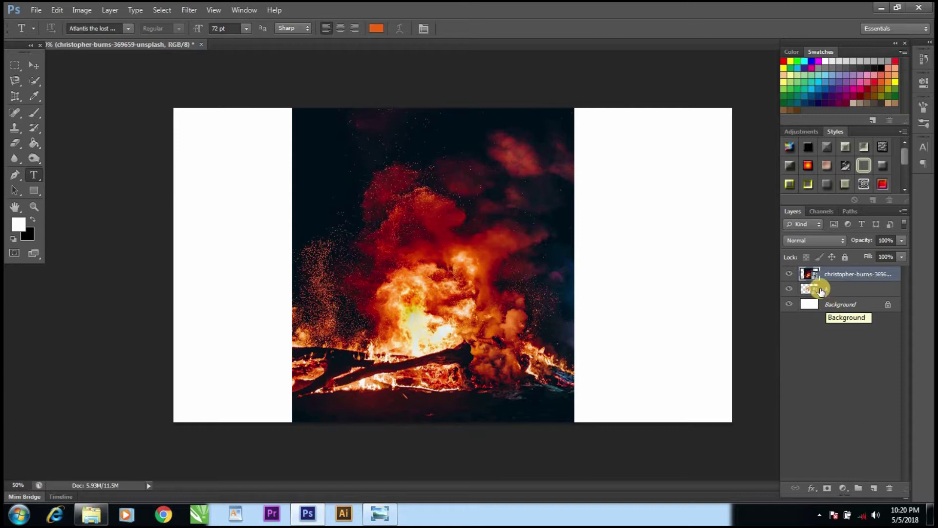
- Mask the bonfire photo layer with a selection made from the outline of the A layer
left_click_drag(826, 290, 813, 292)
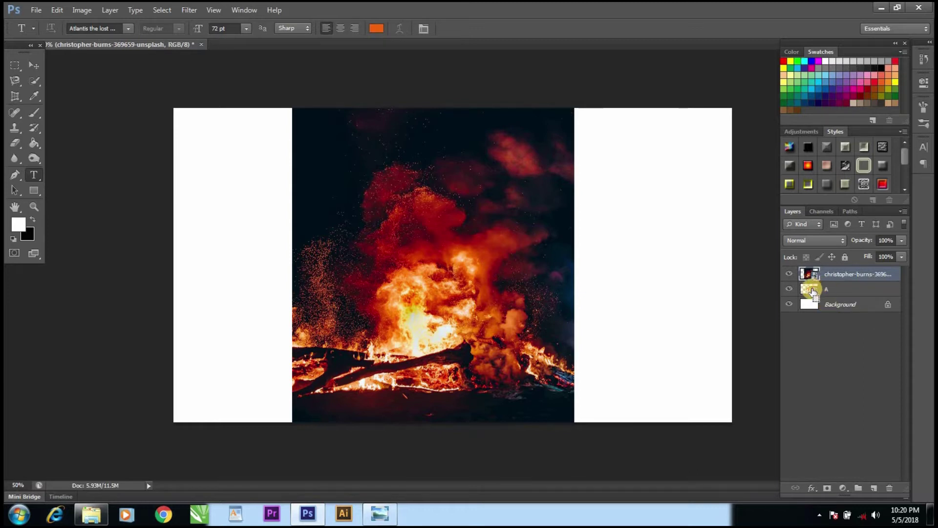
left_click(810, 292, "ctrl")
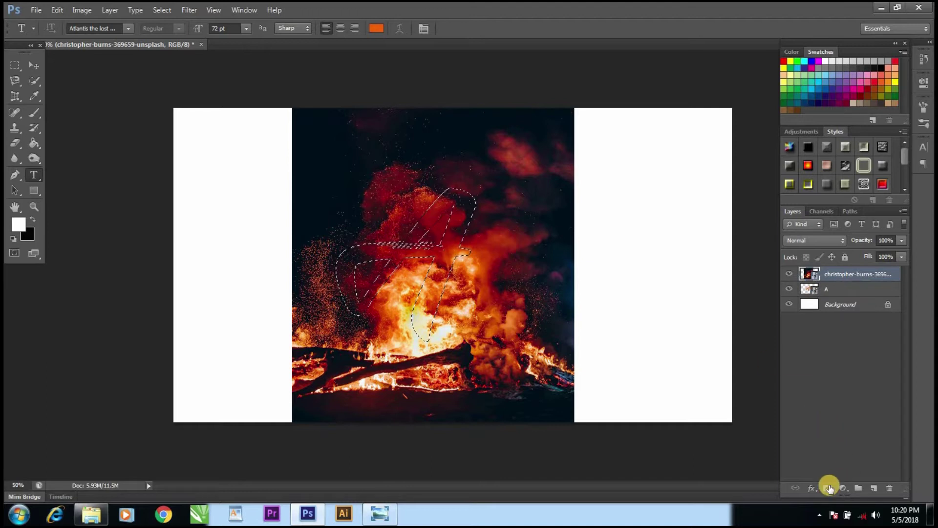
left_click(827, 487)
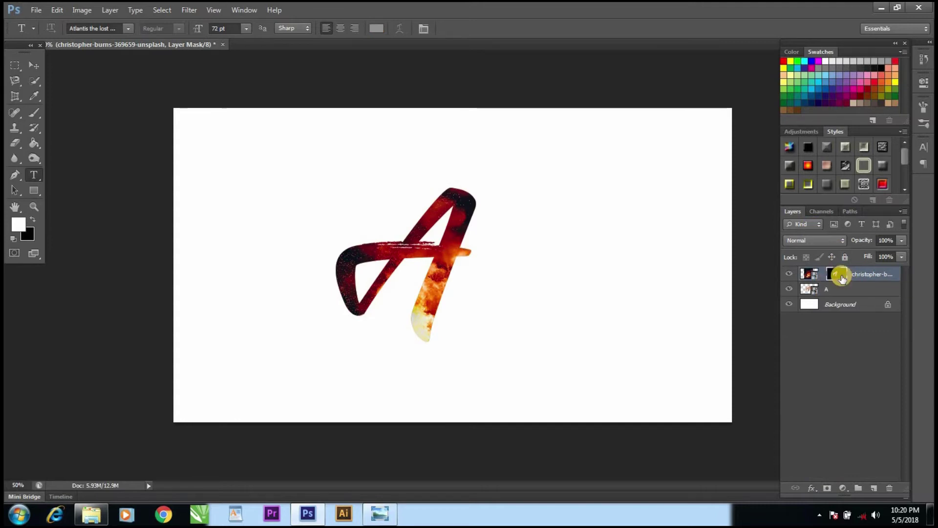
right_click(842, 277)
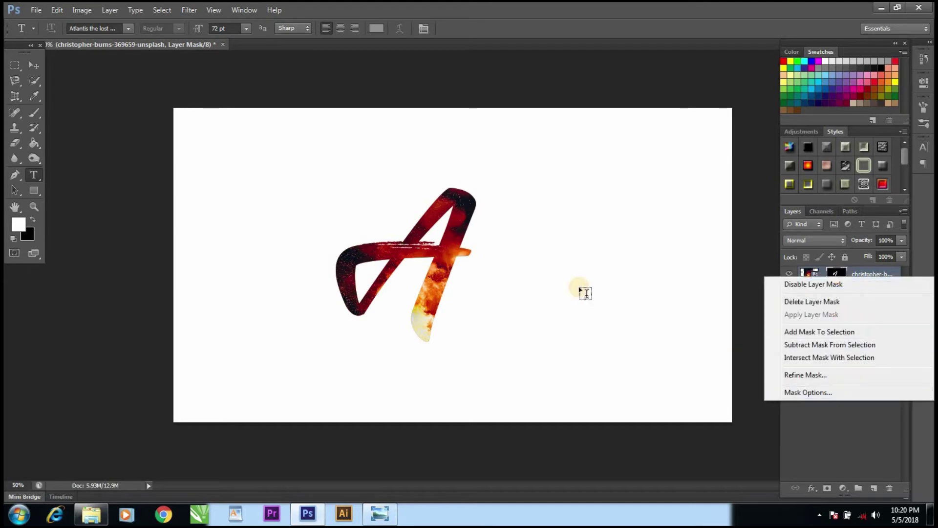
left_click(597, 295)
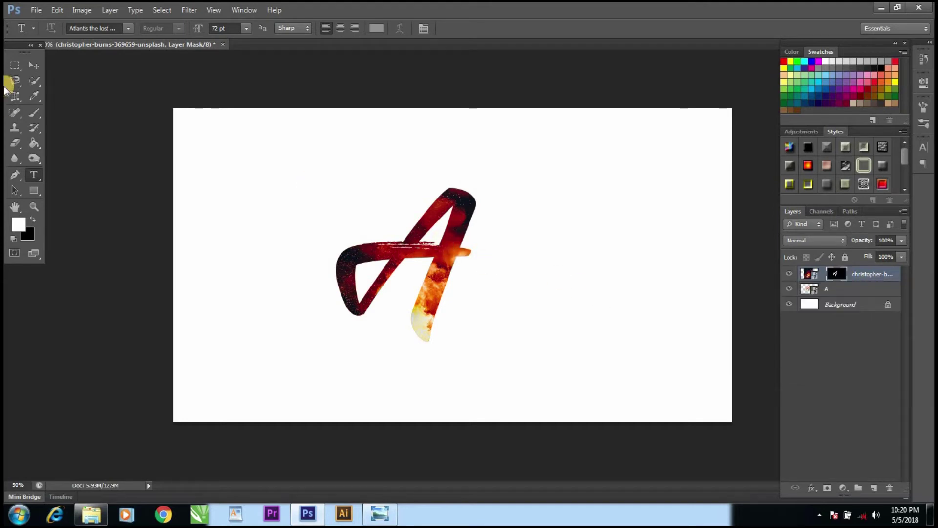
- Hide the A layer and reposition the bonfire photo inside its mask so bright flames fill the feet of the letter
left_click(34, 65)
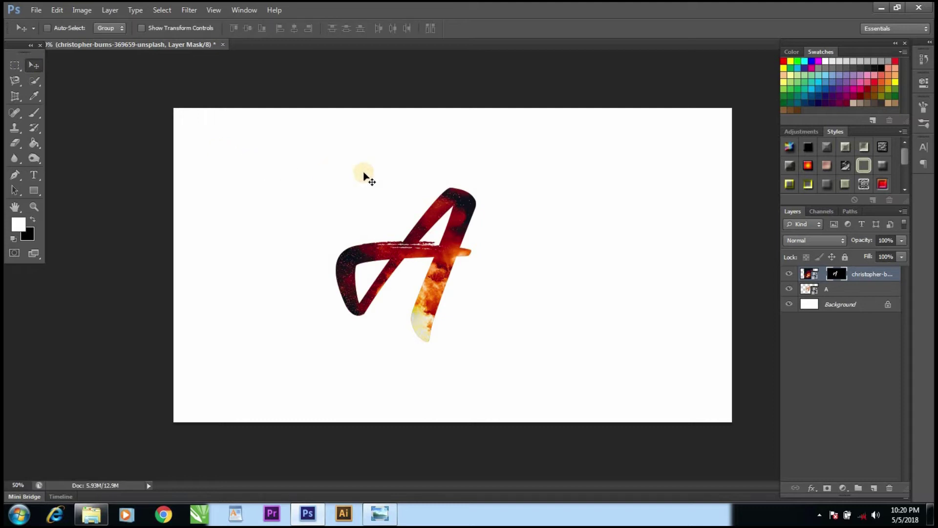
mouse_move(474, 204)
left_mouse_down()
mouse_move(463, 210)
mouse_move(475, 290)
mouse_move(481, 264)
mouse_move(462, 207)
left_mouse_up()
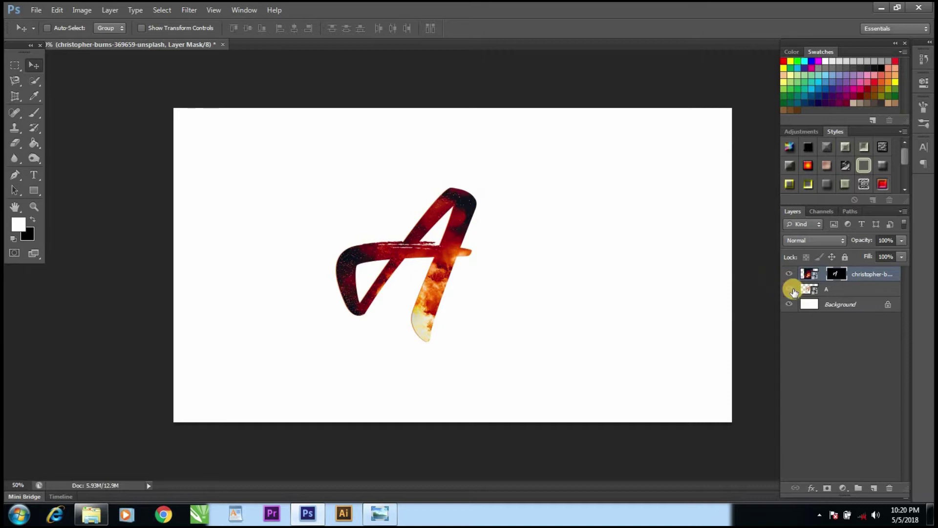
left_click(789, 289)
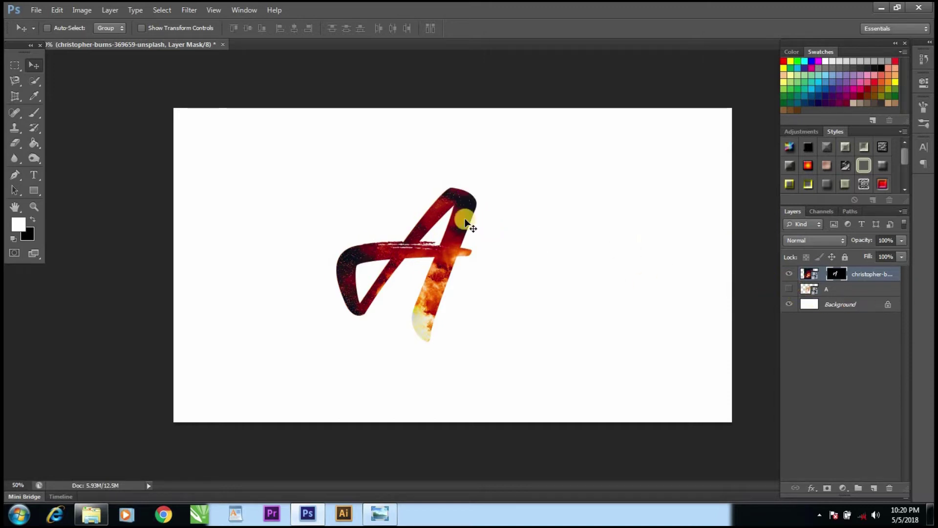
left_click_drag(805, 270, 806, 276)
mouse_move(456, 229)
left_mouse_down()
mouse_move(473, 201)
mouse_move(457, 222)
mouse_move(468, 221)
mouse_move(453, 212)
mouse_move(460, 215)
left_mouse_up()
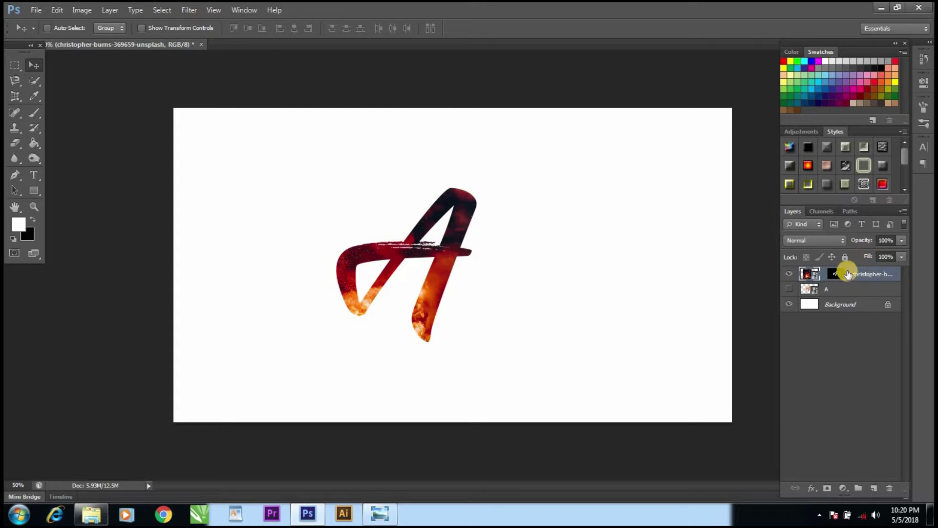
- Rasterize the masked bonfire photo layer
right_click(843, 277)
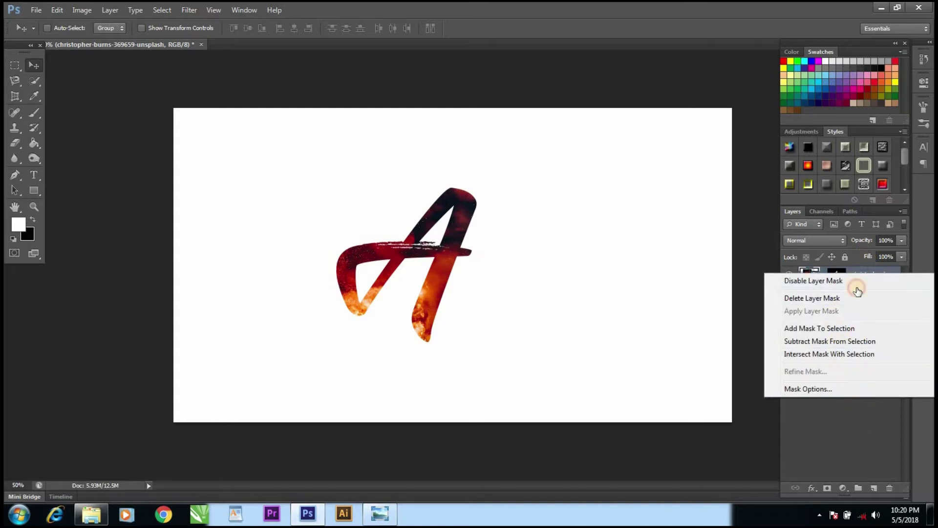
key("Escape")
right_click(859, 276)
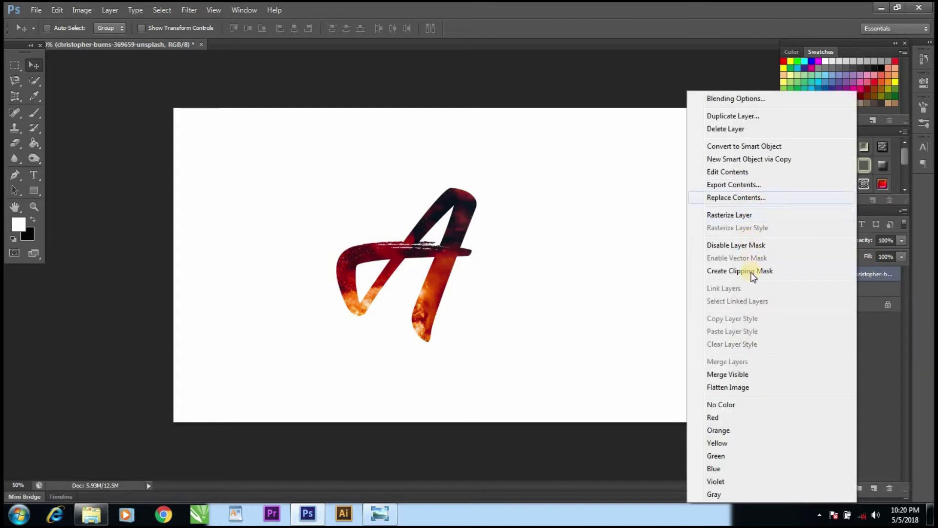
left_click(740, 215)
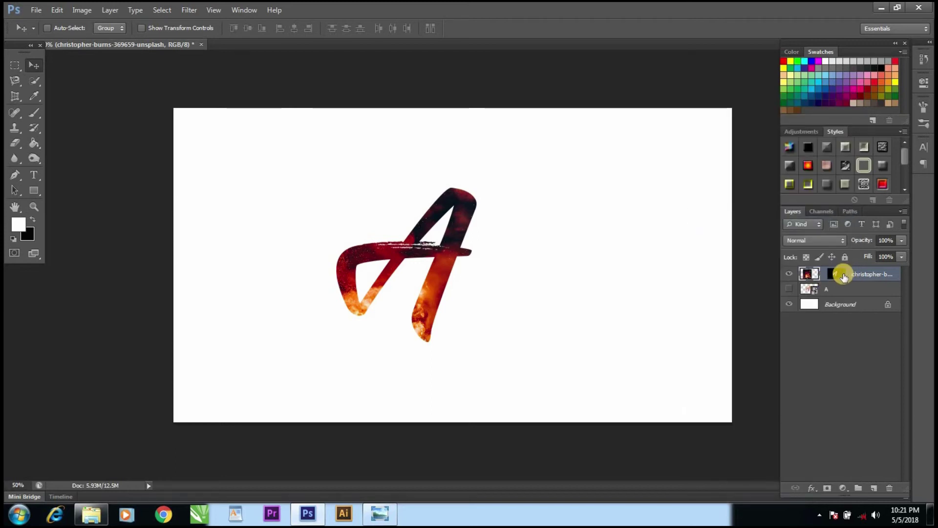
- Apply the layer mask permanently to the rasterized bonfire layer
right_click(847, 275)
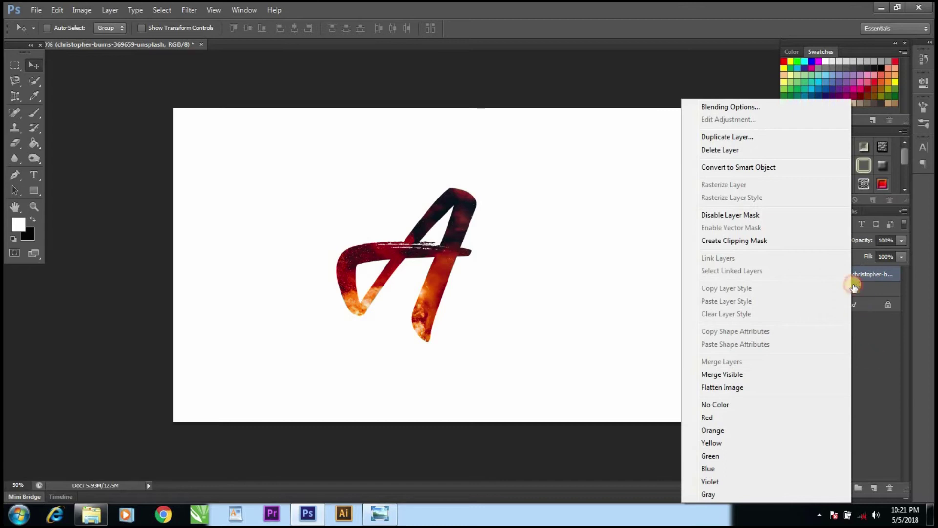
key("Escape")
right_click(838, 275)
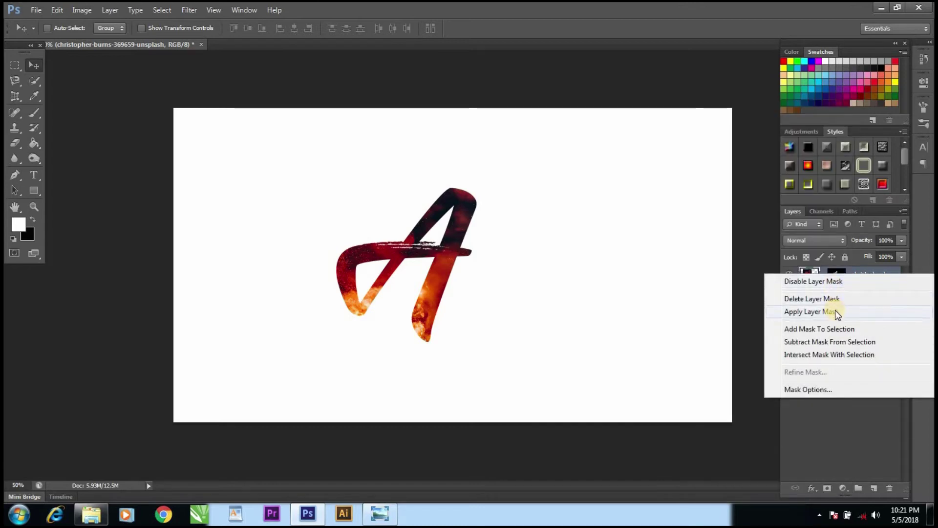
left_click(836, 313)
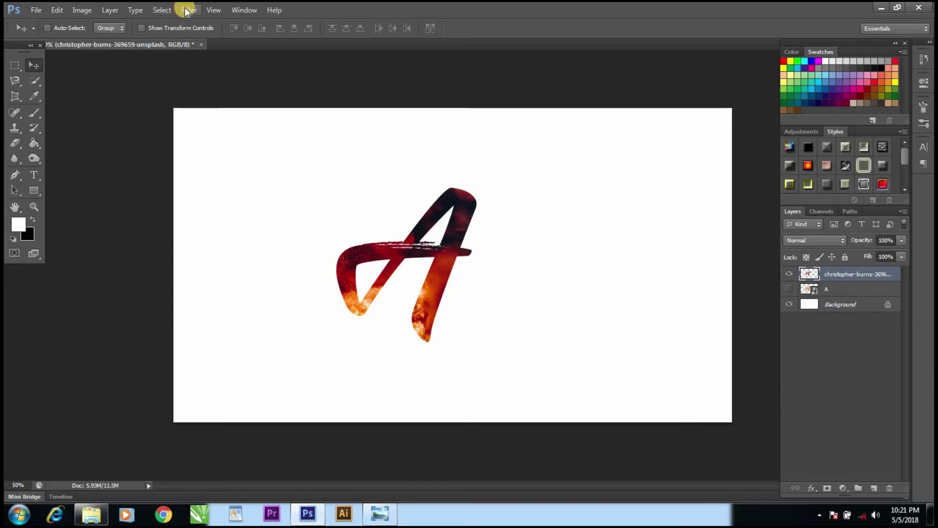
- Open the bonfire layer in Liquify and smear the foot of the A's right leg with Forward Warp at brush size 50
left_click(186, 11)
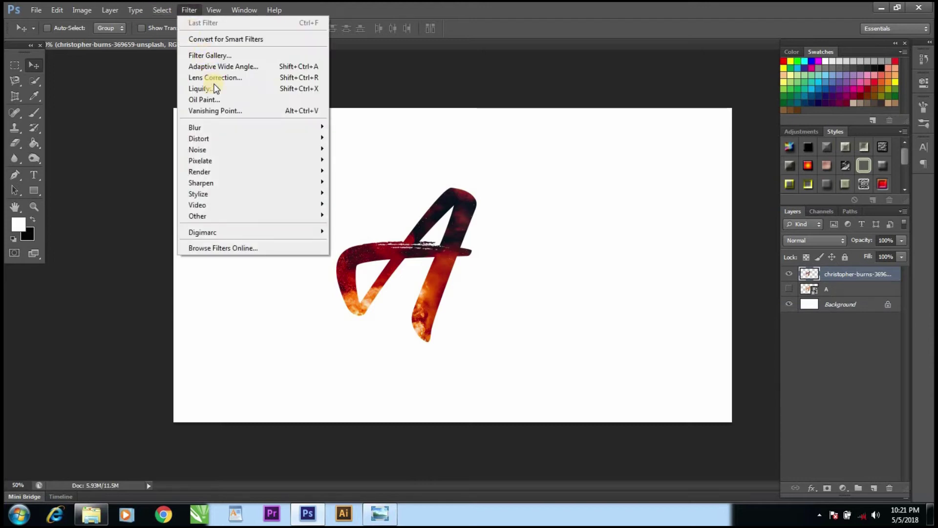
left_click(215, 91)
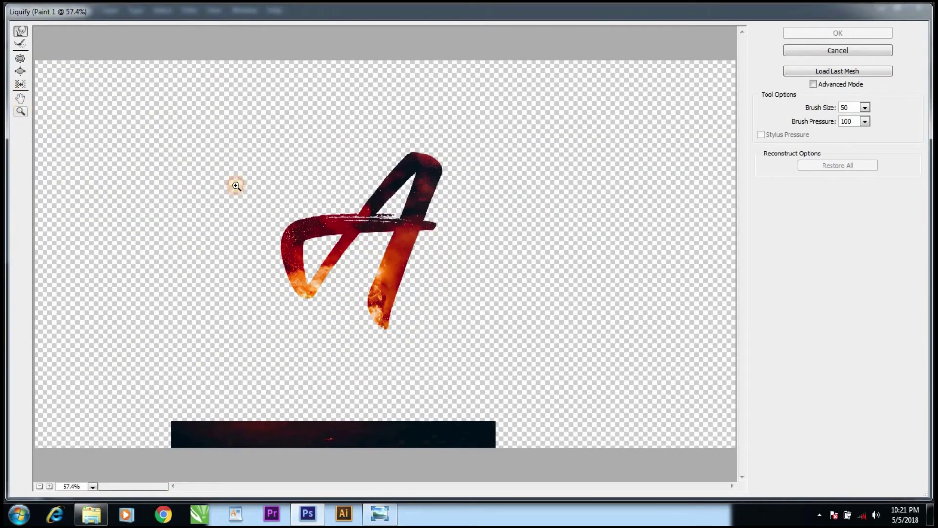
left_click(355, 227)
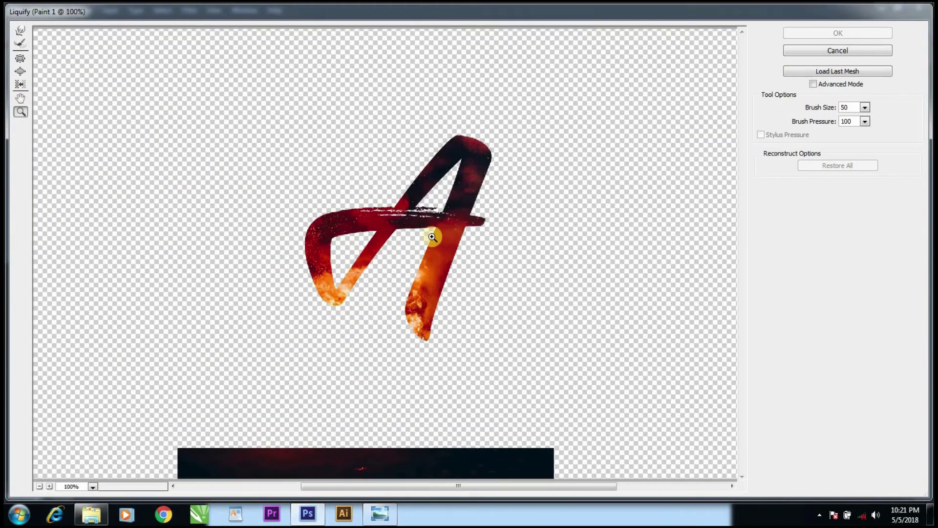
left_click(435, 238)
left_click(28, 32)
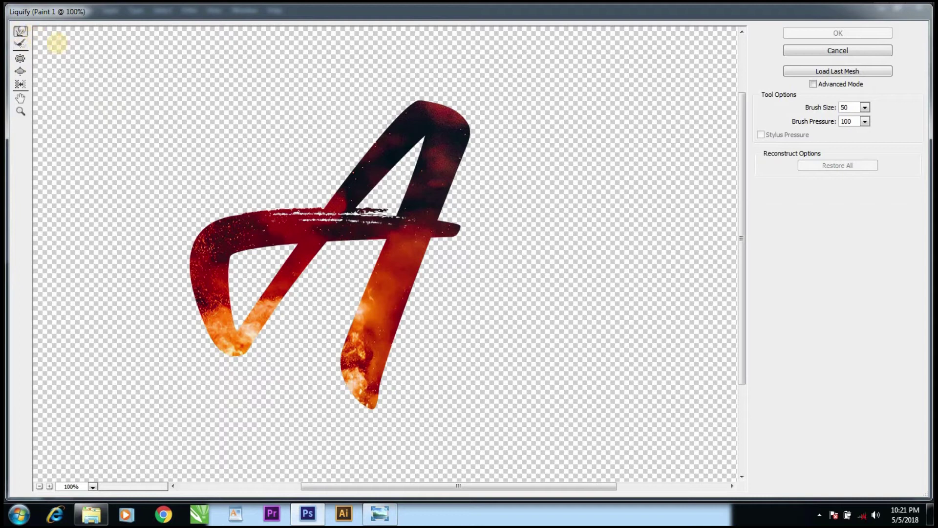
left_click_drag(355, 366, 371, 390)
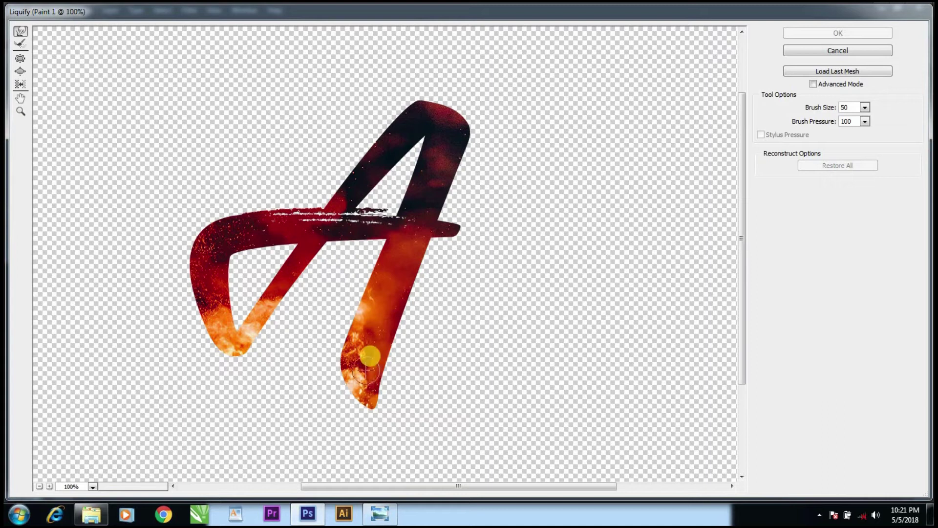
left_click_drag(369, 355, 362, 389)
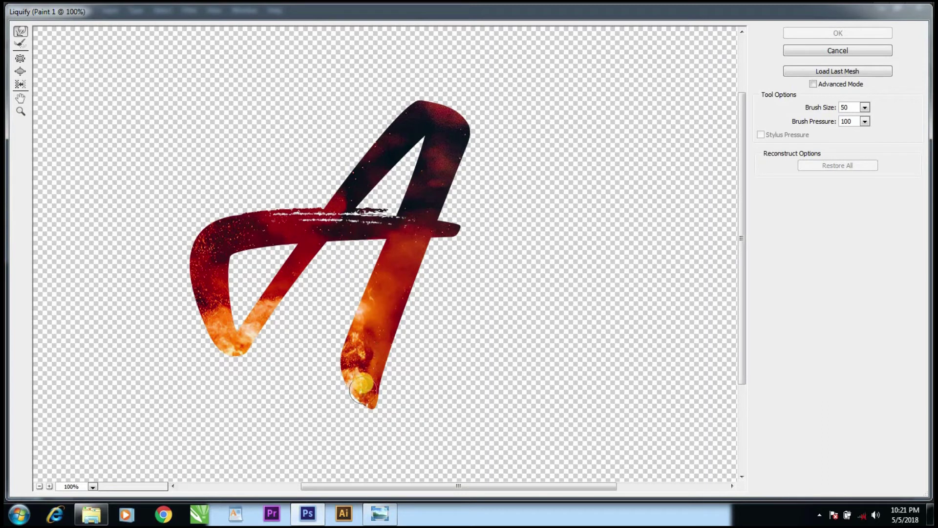
mouse_move(363, 377)
left_mouse_down()
mouse_move(367, 341)
mouse_move(345, 327)
left_mouse_up()
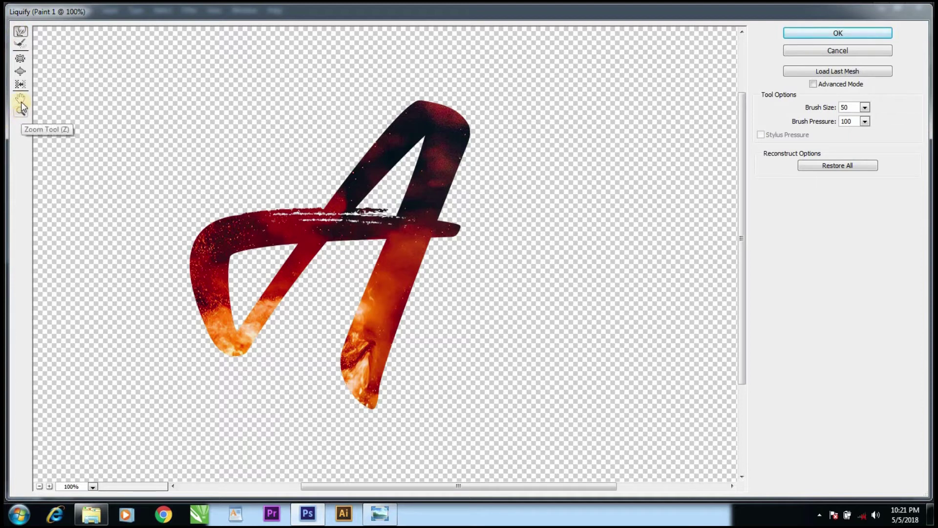
- Warp the flames up the A's right leg to its apex with the Forward Warp tool, using brush sizes 70 and 50
left_click(23, 84)
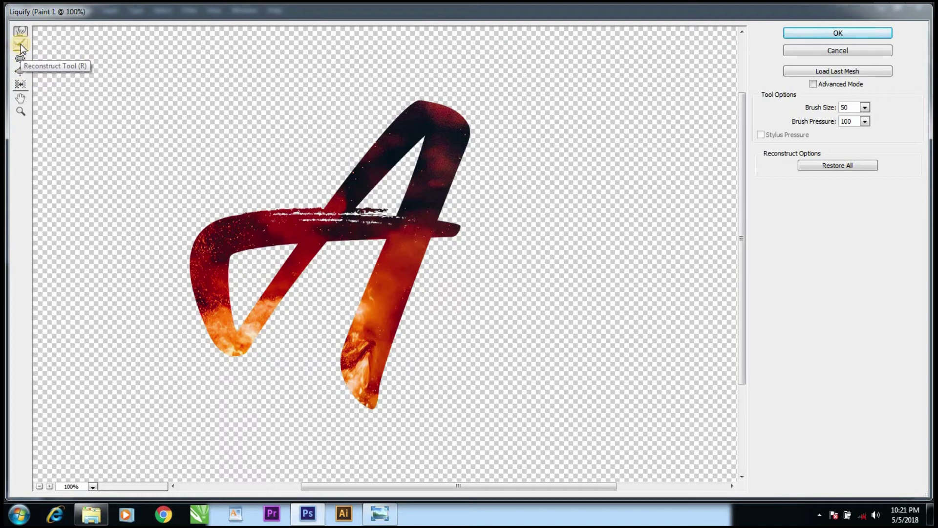
left_click(21, 45)
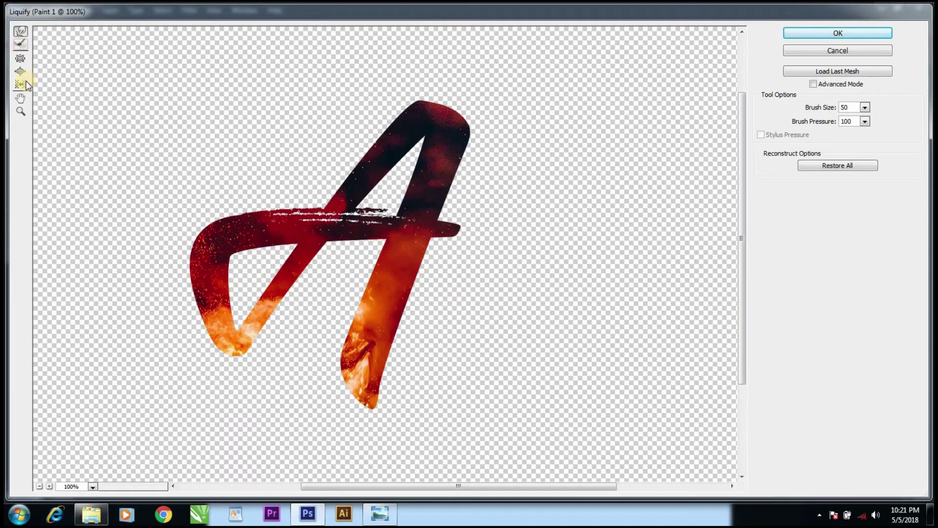
left_click(374, 354)
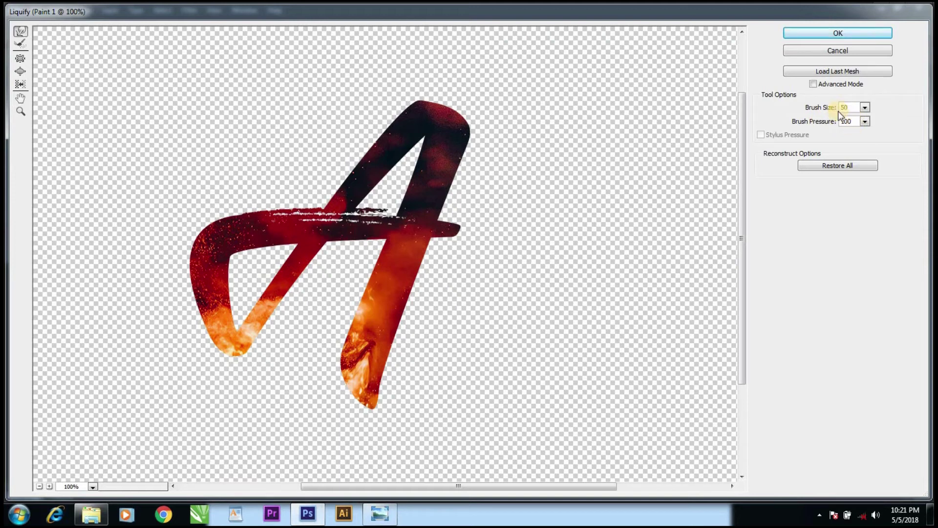
mouse_move(376, 344)
left_mouse_down()
mouse_move(359, 393)
mouse_move(362, 373)
left_mouse_up()
key("bracketleft")
mouse_move(362, 362)
left_mouse_down()
mouse_move(391, 256)
mouse_move(442, 142)
left_mouse_up()
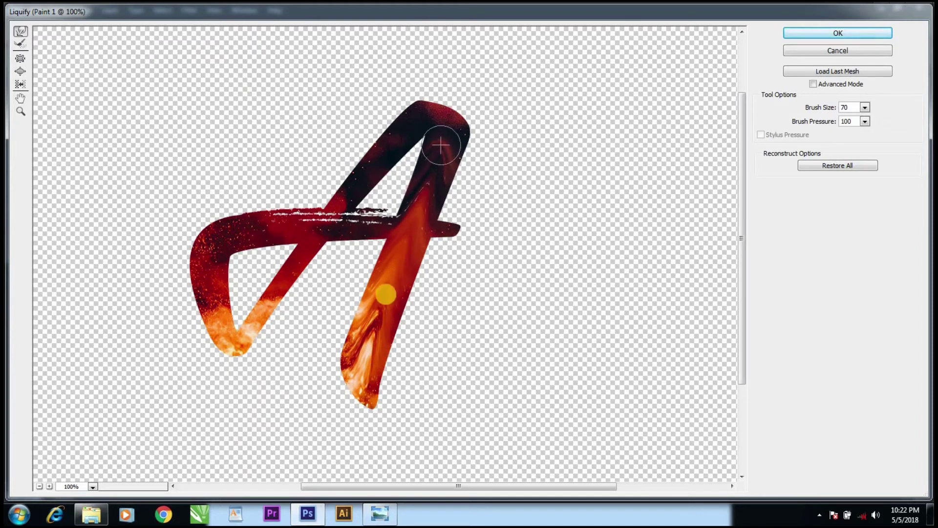
mouse_move(347, 357)
left_mouse_down()
mouse_move(359, 366)
mouse_move(445, 131)
mouse_move(415, 123)
mouse_move(381, 158)
left_mouse_up()
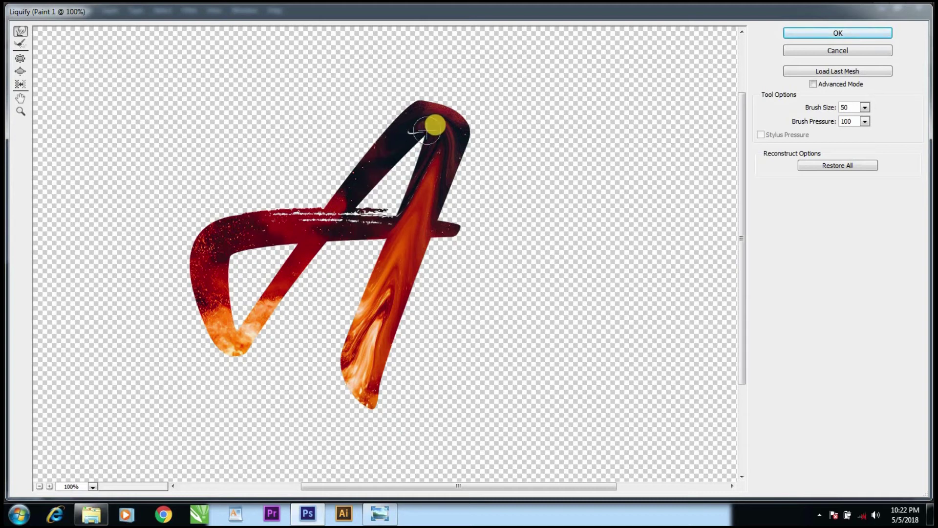
- Smear the texture around the A's apex and down its upper left stroke with the Forward Warp tool at brush size 50
mouse_move(450, 139)
left_mouse_down()
mouse_move(426, 119)
mouse_move(401, 130)
mouse_move(383, 155)
left_mouse_up()
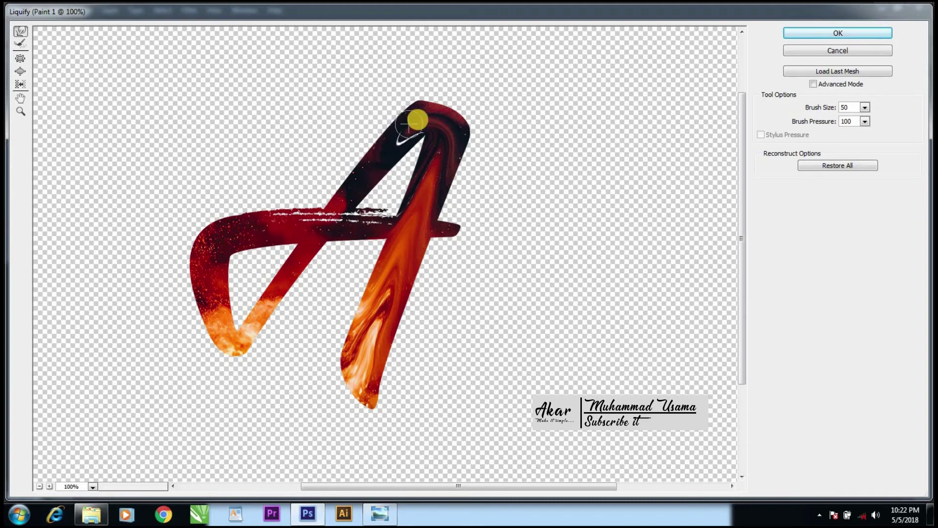
mouse_move(357, 183)
left_mouse_down()
mouse_move(378, 156)
mouse_move(418, 135)
left_mouse_up()
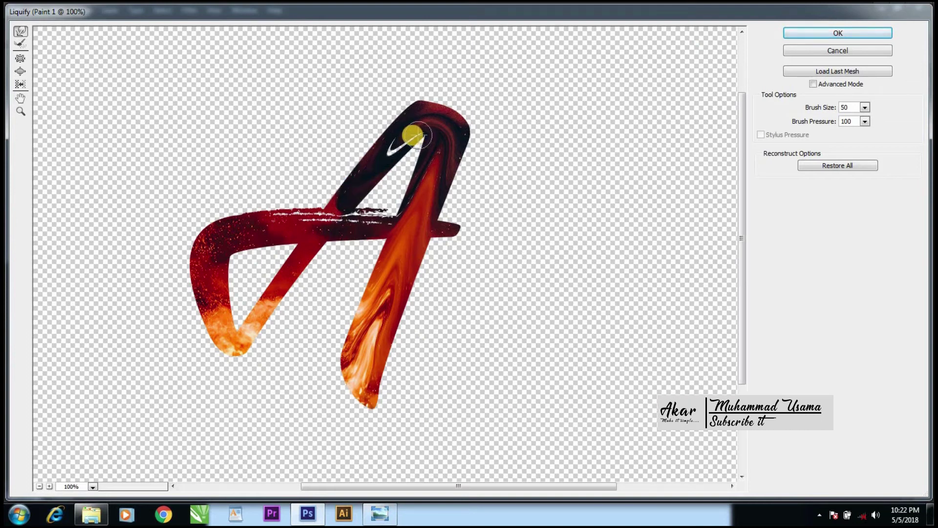
mouse_move(391, 144)
left_mouse_down()
mouse_move(408, 132)
mouse_move(381, 149)
left_mouse_up()
left_click(340, 202)
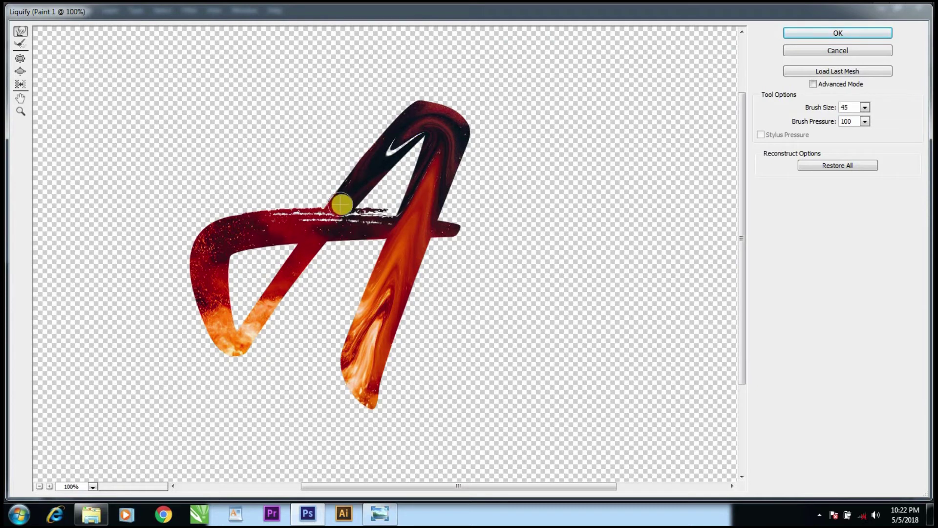
- Warp the A's crossbar and left loop into flowing paint streaks with brush sizes 45 and 50, and apply the Liquify filter
mouse_move(341, 206)
left_mouse_down()
mouse_move(325, 216)
mouse_move(305, 256)
left_mouse_up()
mouse_move(343, 207)
left_mouse_down()
mouse_move(228, 352)
mouse_move(238, 350)
mouse_move(216, 300)
mouse_move(218, 325)
mouse_move(207, 248)
mouse_move(204, 287)
mouse_move(206, 299)
mouse_move(219, 235)
mouse_move(294, 226)
mouse_move(250, 235)
mouse_move(220, 261)
mouse_move(205, 294)
mouse_move(224, 238)
mouse_move(320, 223)
mouse_move(452, 224)
left_mouse_up()
key("bracketright")
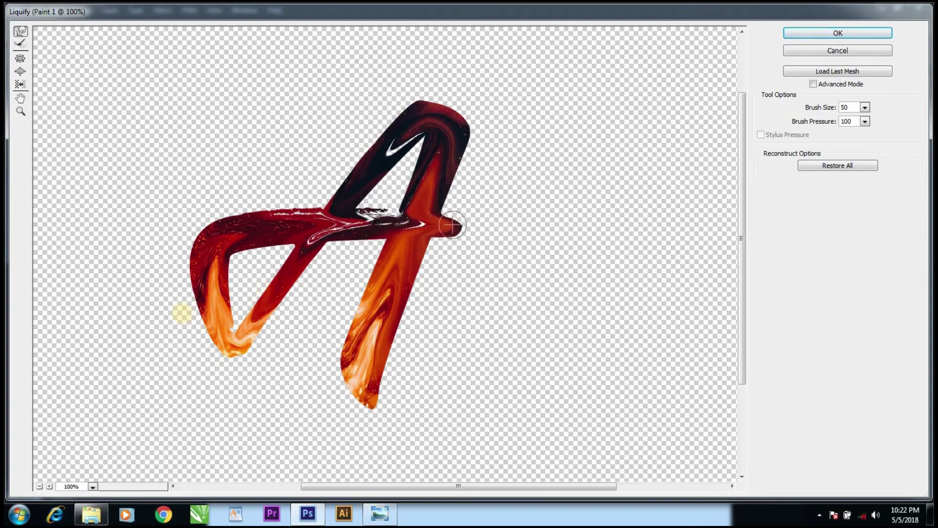
mouse_move(178, 308)
left_mouse_down()
mouse_move(213, 251)
mouse_move(242, 233)
mouse_move(452, 224)
left_mouse_up()
mouse_move(225, 245)
left_mouse_down()
mouse_move(247, 230)
mouse_move(397, 215)
mouse_move(444, 222)
mouse_move(371, 363)
mouse_move(413, 218)
left_mouse_up()
left_click(822, 30)
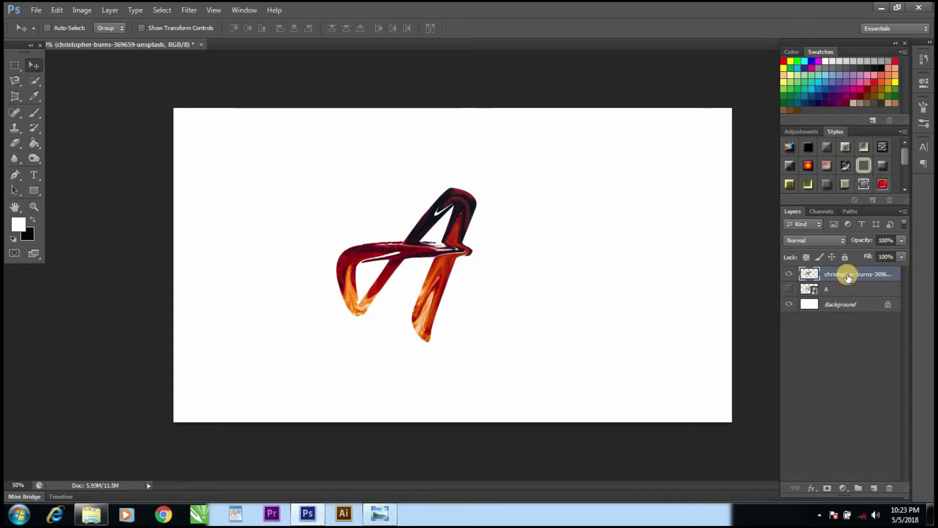
- Duplicate the liquified bonfire layer
right_click(848, 276)
left_click(896, 436)
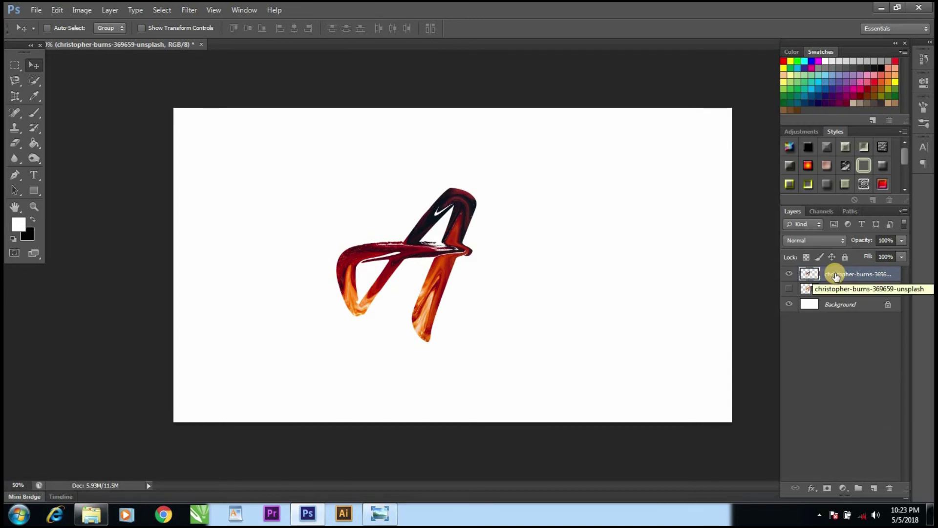
key("ctrl+j")
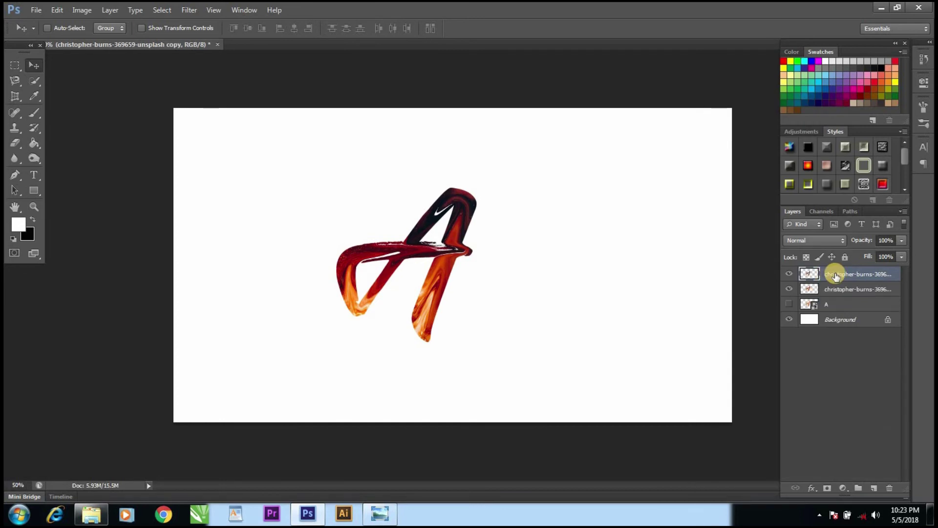
- Open the duplicated layer in Liquify and smear the flames down the A's lower right leg with Forward Warp at brush size 50
left_click(189, 9)
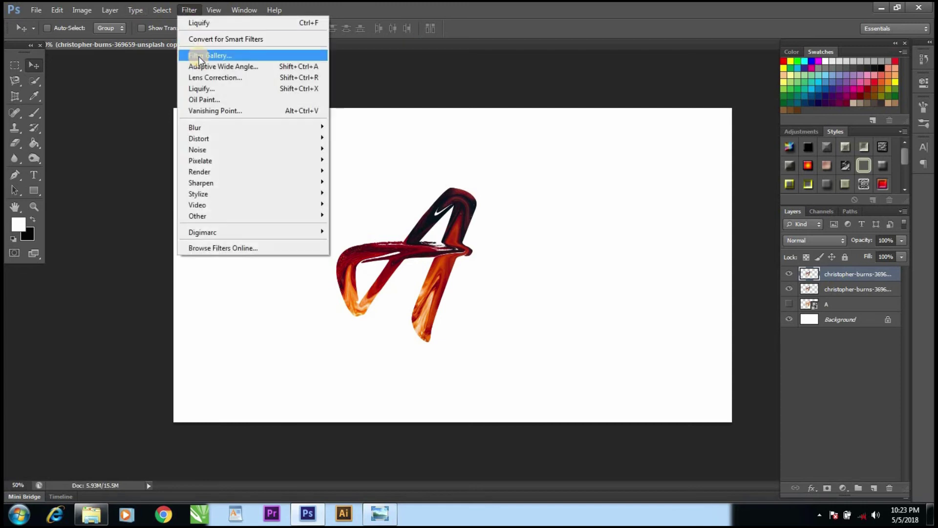
left_click(208, 89)
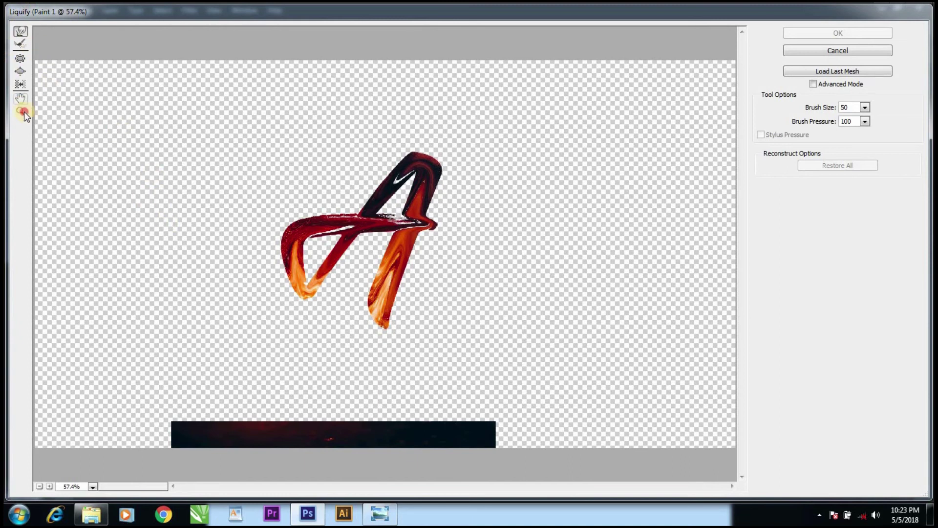
left_click(358, 208)
left_click(416, 216)
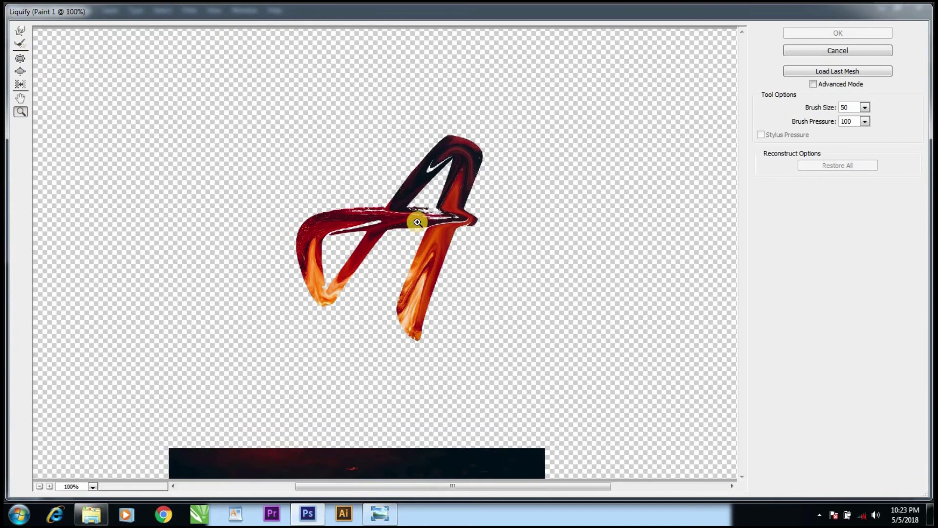
left_click(22, 32)
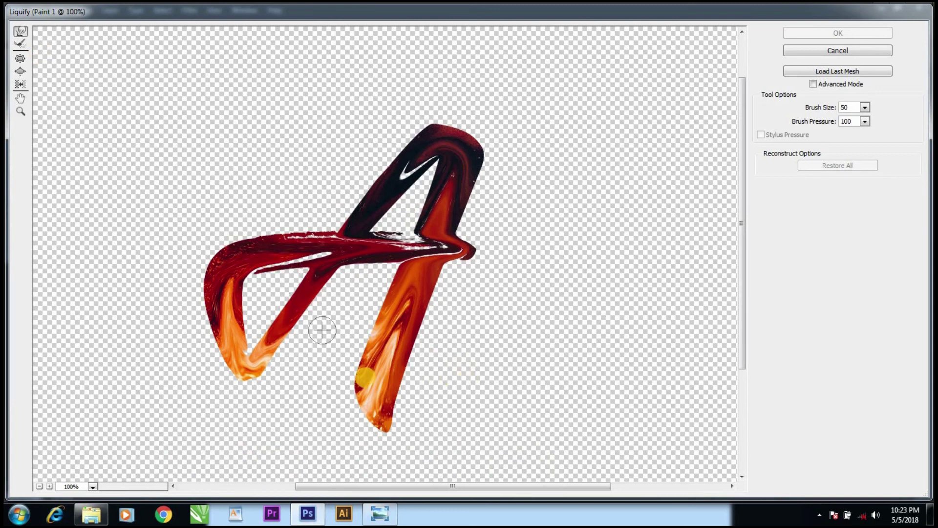
left_click_drag(382, 351, 370, 384)
left_click_drag(417, 306, 381, 364)
left_click_drag(430, 260, 401, 322)
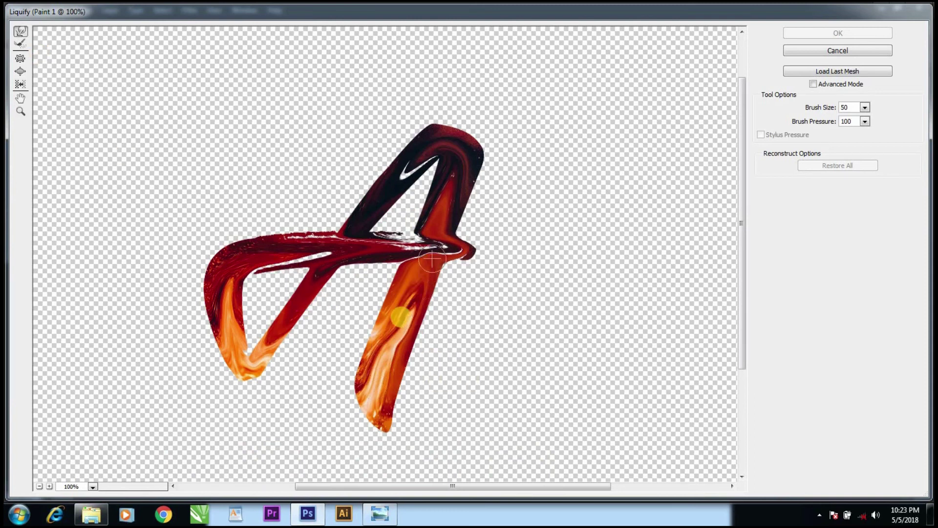
- Warp the texture across the crossbar junction, upper right leg, apex and upper left stroke of the A with Forward Warp at brush size 50
left_click_drag(442, 212, 411, 286)
left_click_drag(419, 252, 408, 279)
left_click_drag(434, 225, 421, 258)
left_click_drag(446, 198, 435, 232)
mouse_move(447, 141)
left_mouse_down()
mouse_move(454, 174)
mouse_move(445, 166)
mouse_move(420, 185)
left_mouse_up()
left_click_drag(371, 203, 386, 193)
left_click_drag(358, 225, 408, 174)
left_click_drag(369, 210, 386, 193)
- Smear the A's lower left diagonal, left loop and crossbar into flowing streaks with the Forward Warp tool at brush size 50
left_click_drag(341, 245, 366, 211)
left_click_drag(318, 272, 344, 242)
left_click_drag(295, 304, 318, 276)
left_click_drag(279, 330, 300, 303)
left_click_drag(261, 350, 283, 325)
mouse_move(249, 366)
left_mouse_down()
mouse_move(260, 359)
mouse_move(242, 362)
mouse_move(232, 342)
left_mouse_up()
mouse_move(228, 296)
left_mouse_down()
mouse_move(230, 331)
mouse_move(230, 260)
mouse_move(446, 241)
mouse_move(423, 278)
mouse_move(419, 269)
left_mouse_up()
- Reduce the Forward Warp brush to size 25 and pull the foot of the A's right leg down into a pointed drip
key("bracketleft")
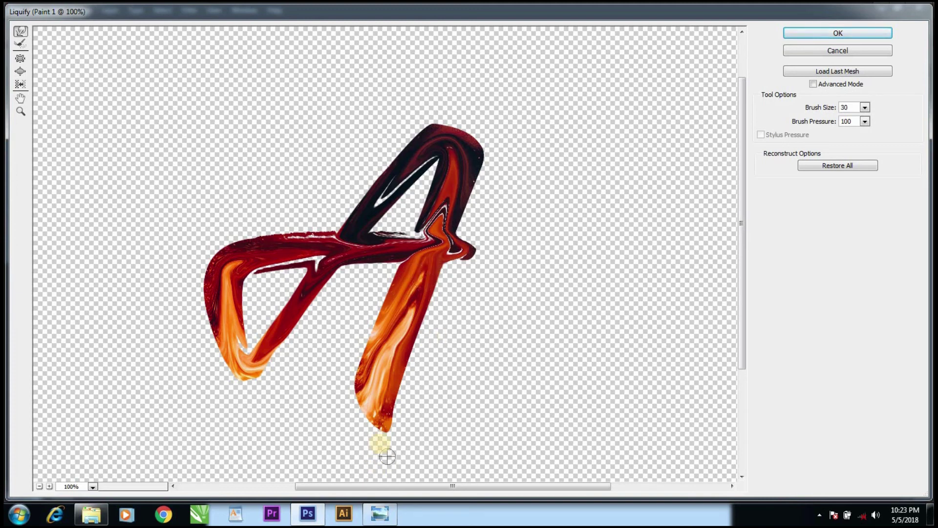
left_click_drag(382, 420, 383, 429)
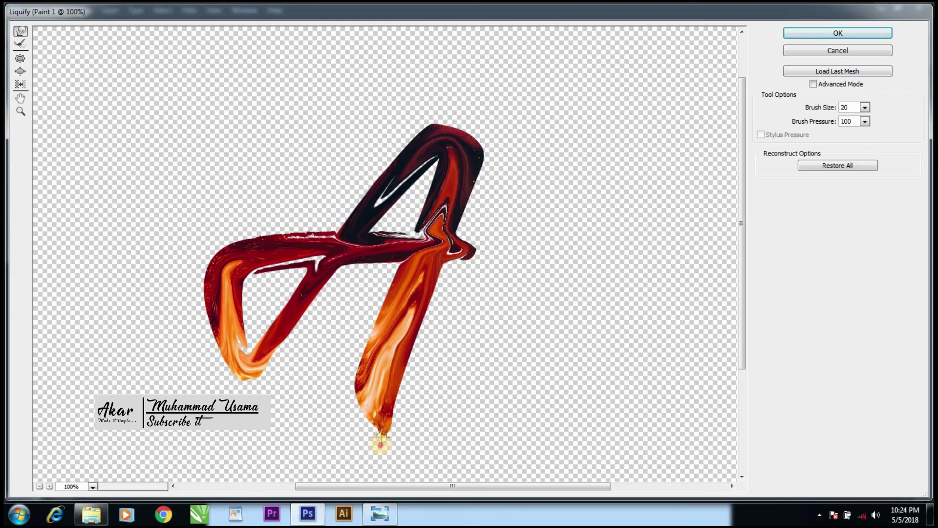
key("bracketright")
left_click(379, 428)
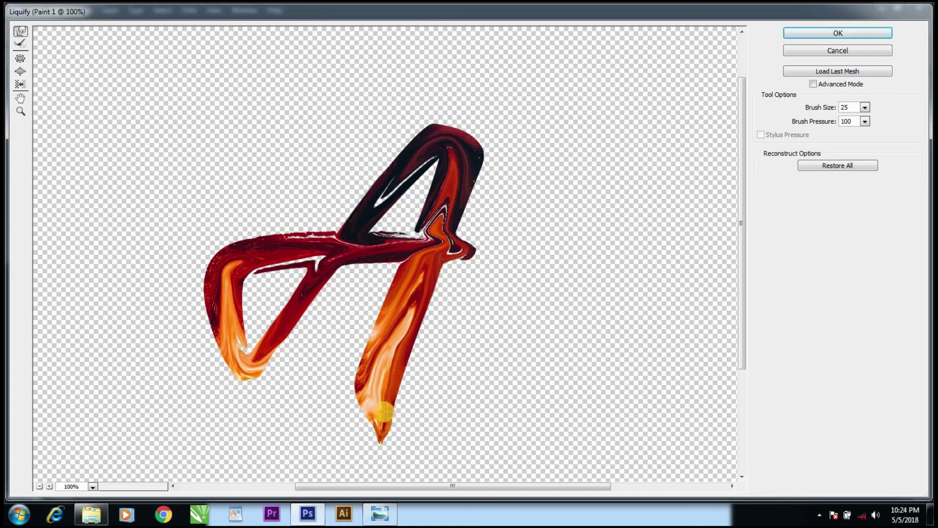
- Pull small drips down from the left loop's base and the crossbar's right end at brush size 25, and apply the Liquify filter
mouse_move(254, 360)
left_mouse_down()
mouse_move(246, 395)
mouse_move(242, 364)
mouse_move(246, 391)
left_mouse_up()
mouse_move(457, 247)
left_mouse_down()
mouse_move(462, 274)
mouse_move(461, 256)
mouse_move(445, 241)
mouse_move(476, 261)
mouse_move(457, 248)
mouse_move(463, 268)
mouse_move(465, 253)
left_mouse_up()
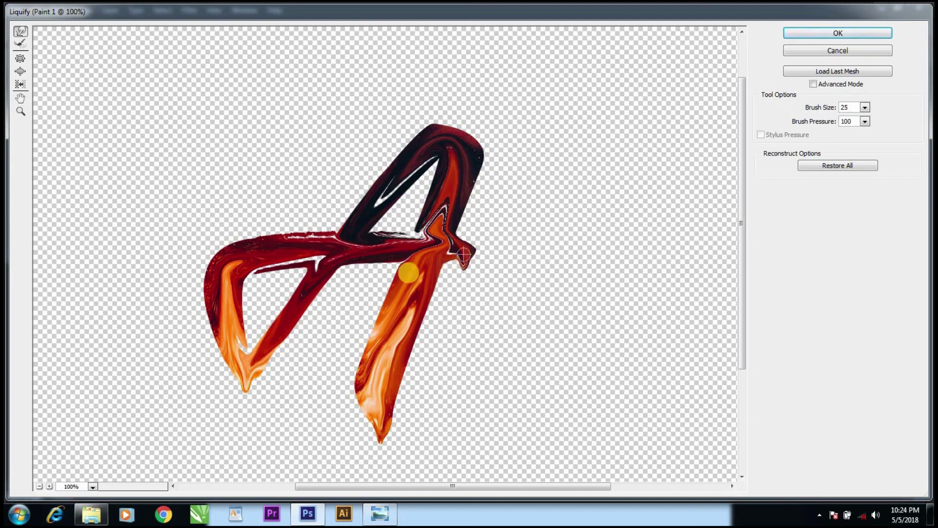
left_click_drag(372, 247, 378, 250)
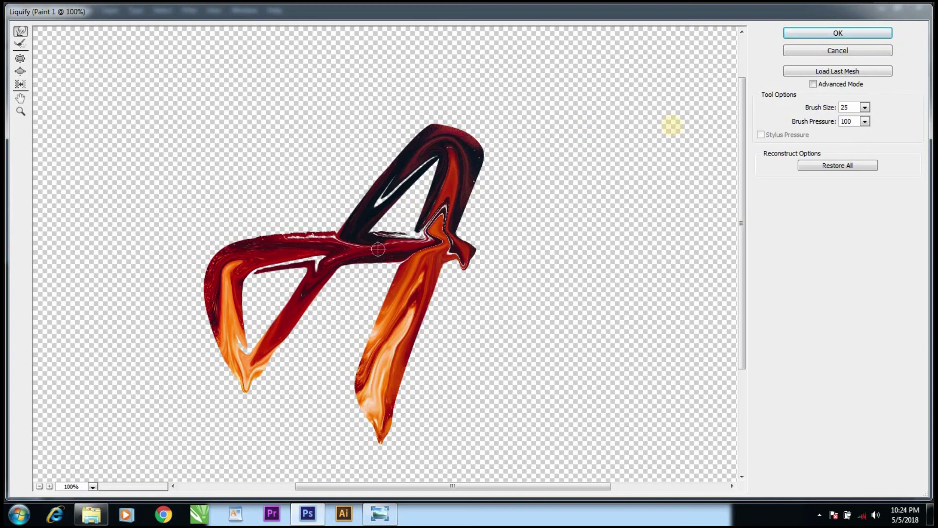
left_click(814, 32)
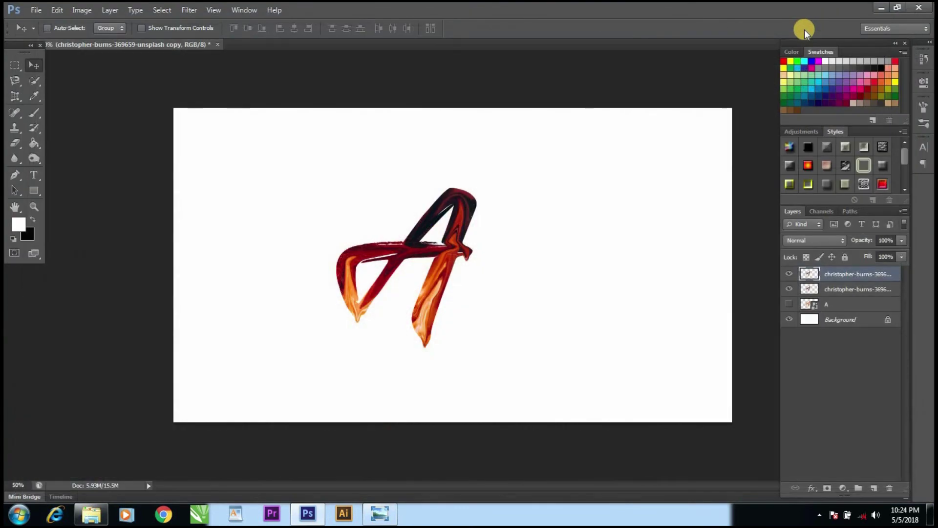